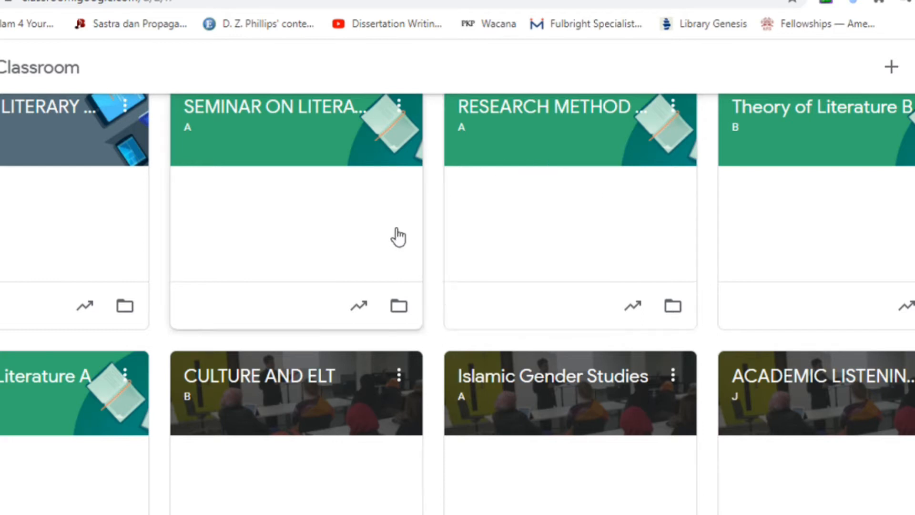
Step: Open the SEMINAR ON LITERATURE class, section A, and look over its stream
scroll(568, 276, "up", 2)
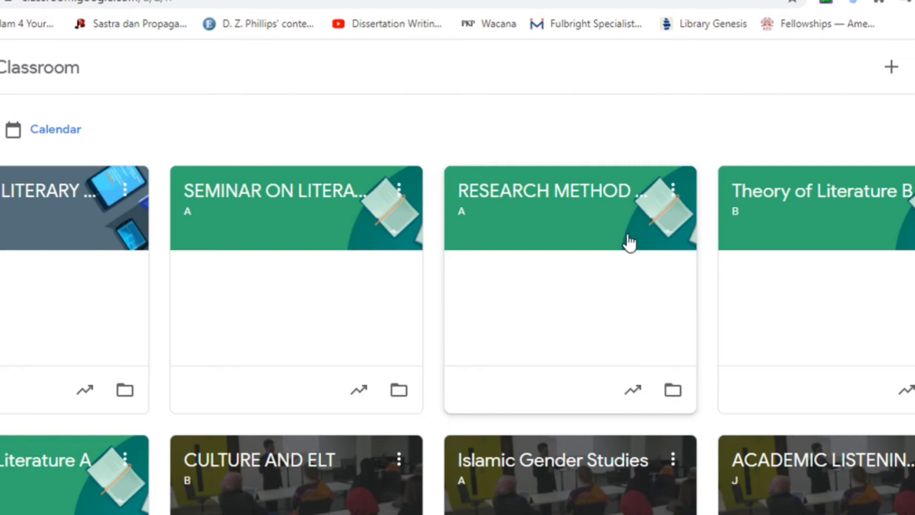
scroll(648, 332, "down", 5)
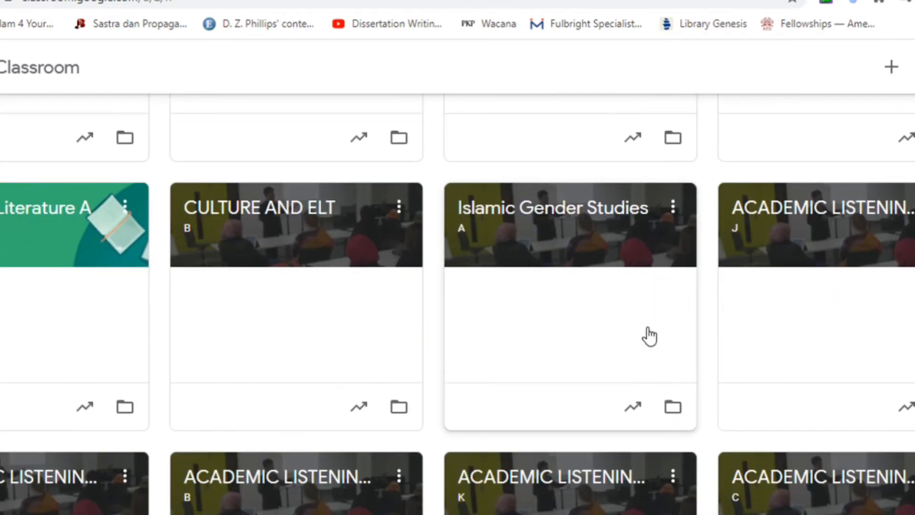
scroll(648, 333, "down", 3)
scroll(649, 333, "up", 8)
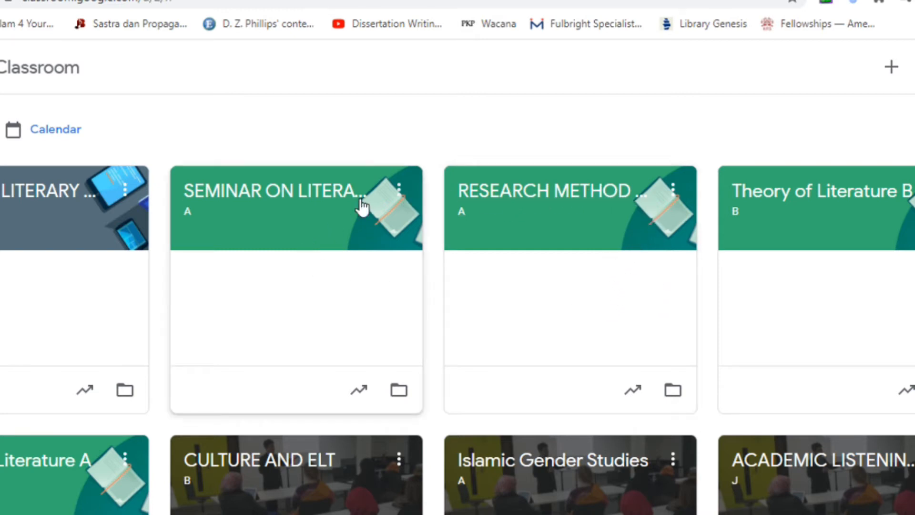
left_click(275, 202)
scroll(687, 230, "down", 3)
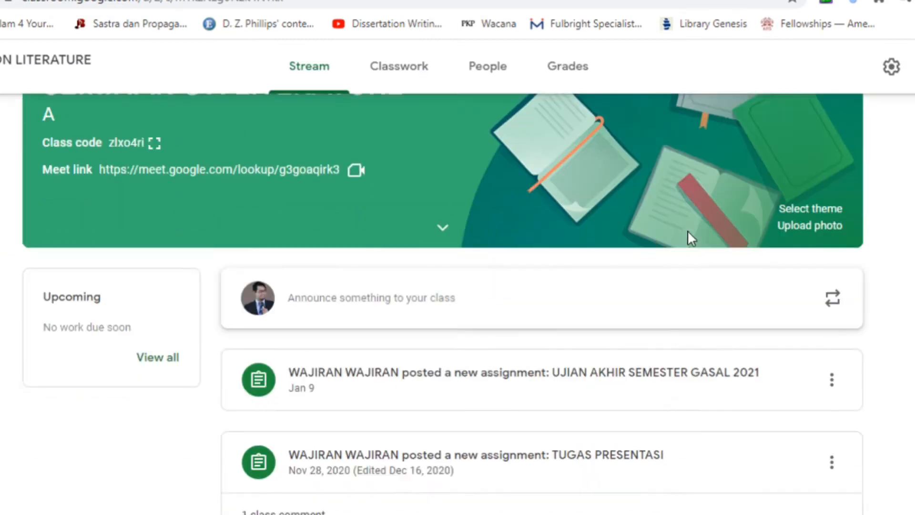
scroll(688, 233, "up", 3)
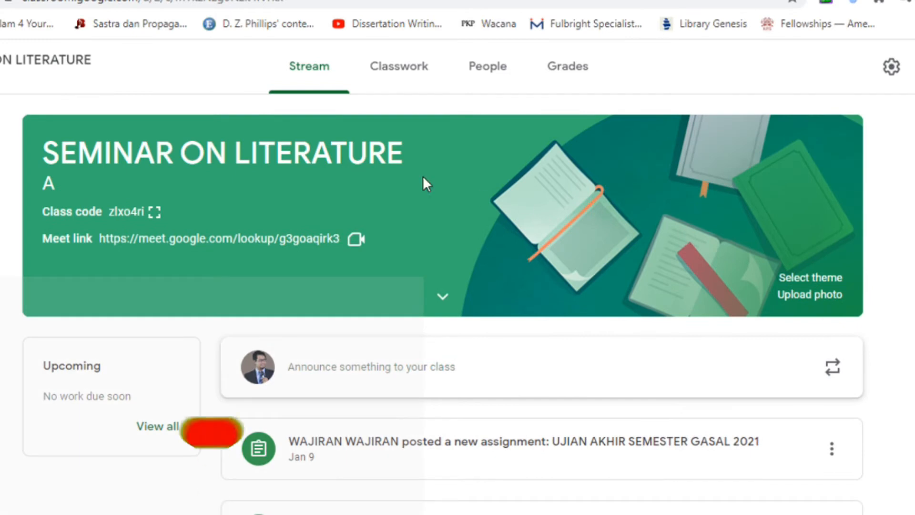
Step: View the class's classwork list and the types of items that can be created, and return to the stream
left_click(398, 71)
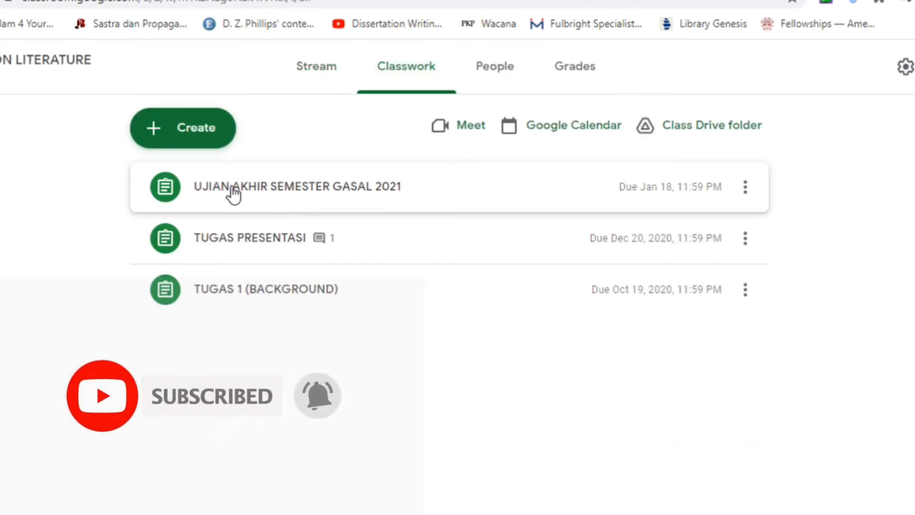
left_click(207, 136)
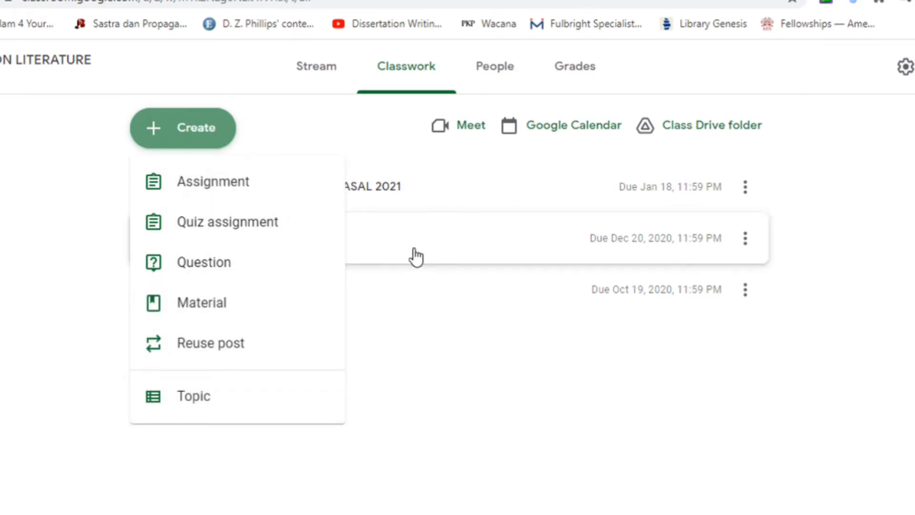
left_click(317, 84)
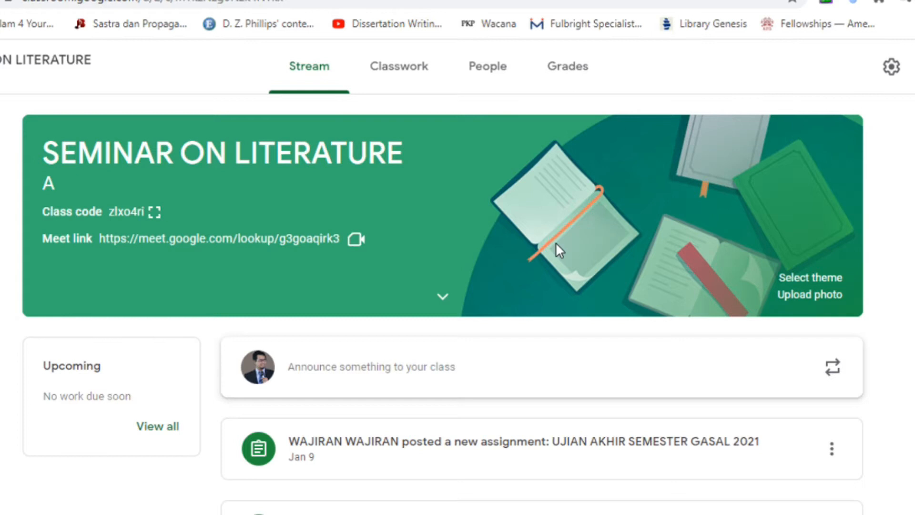
Step: Open the TUGAS PRESENTASI assignment from the stream and look through the students' submissions
scroll(556, 244, "down", 3)
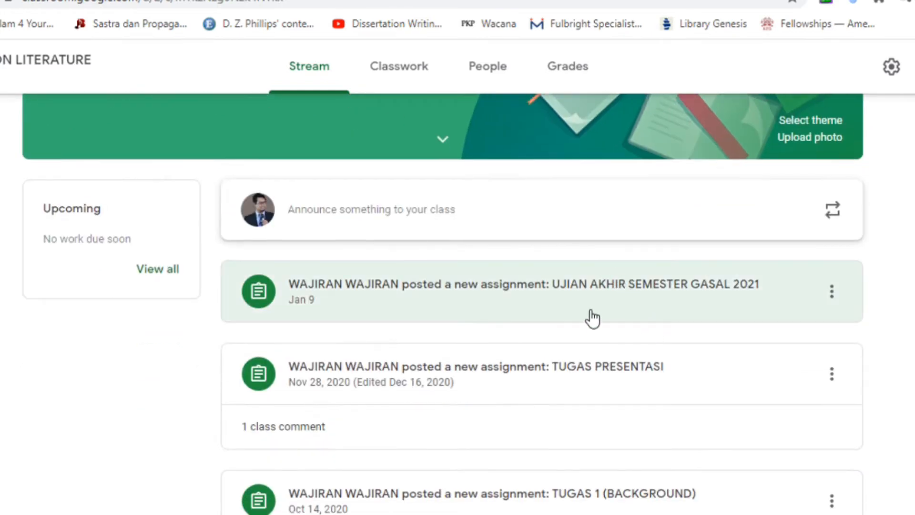
left_click(516, 373)
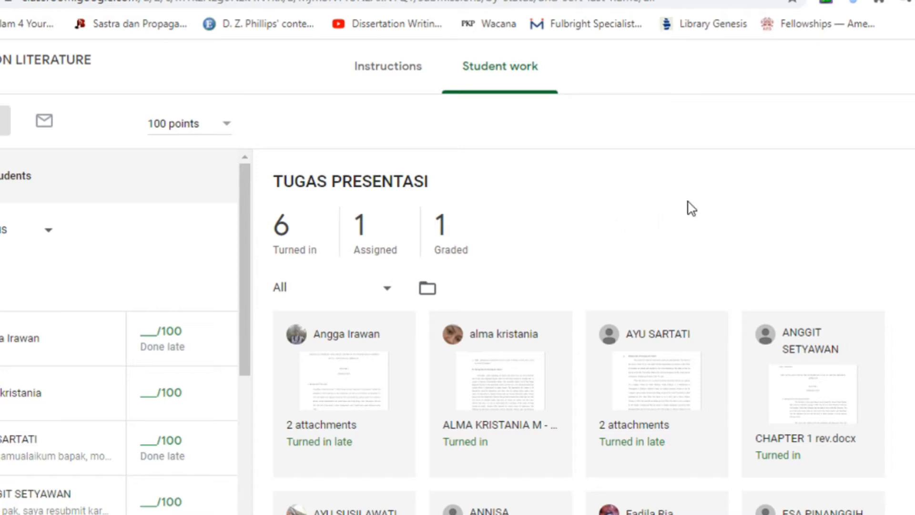
scroll(690, 197, "down", 2)
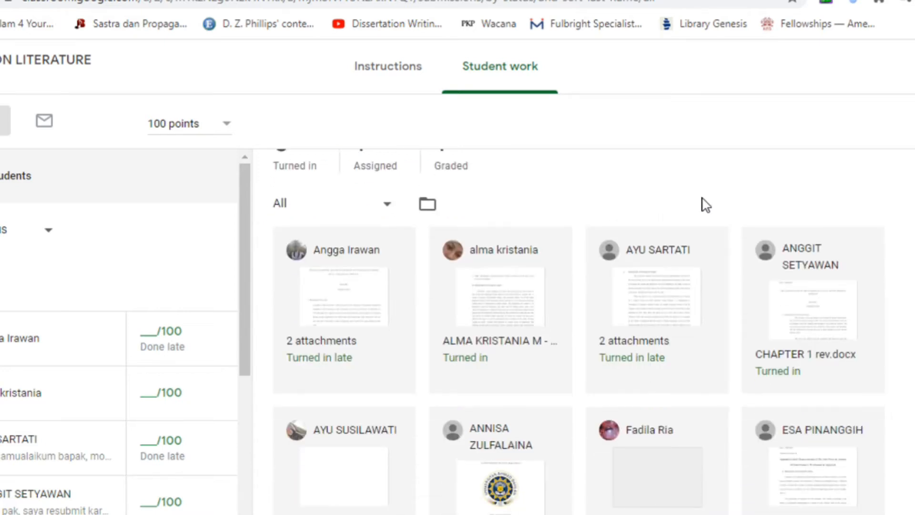
scroll(706, 202, "down", 1)
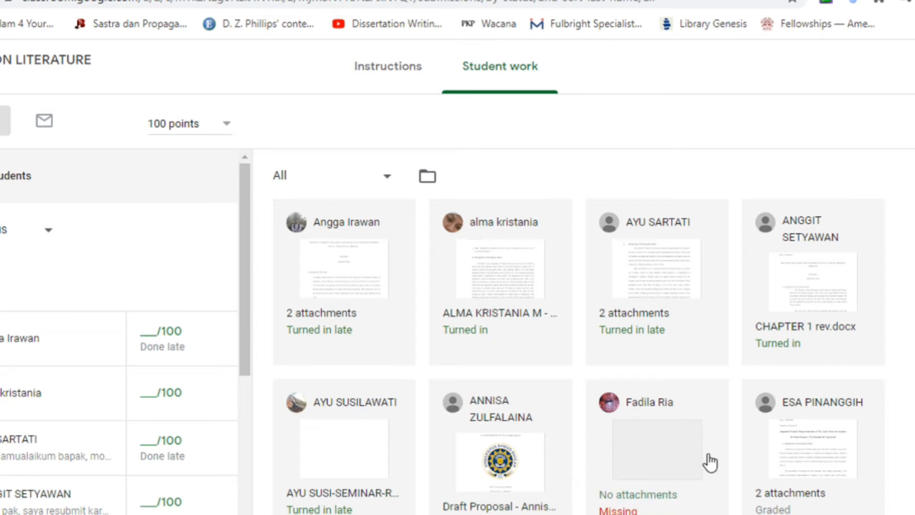
Step: Check the missing submission without attachments, and return to the assignment's student work overview
left_click(636, 471)
left_click(650, 402)
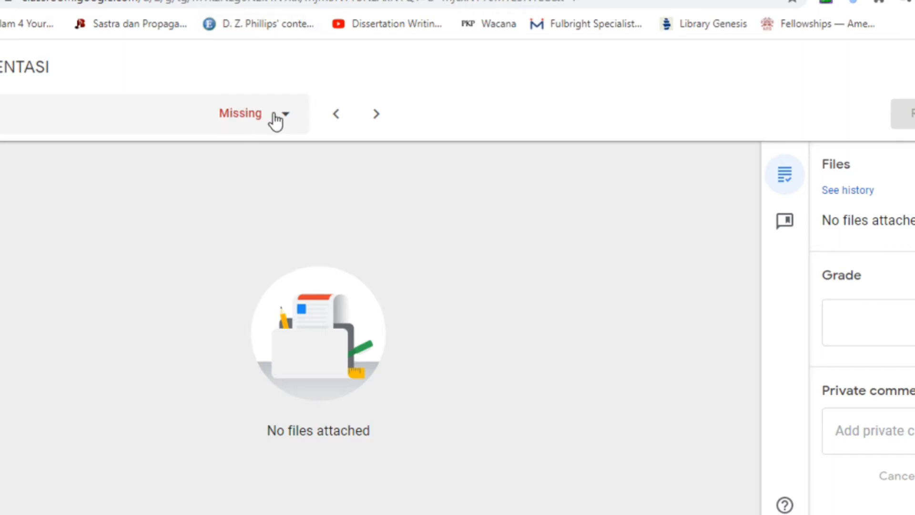
key("ctrl+shift+Tab")
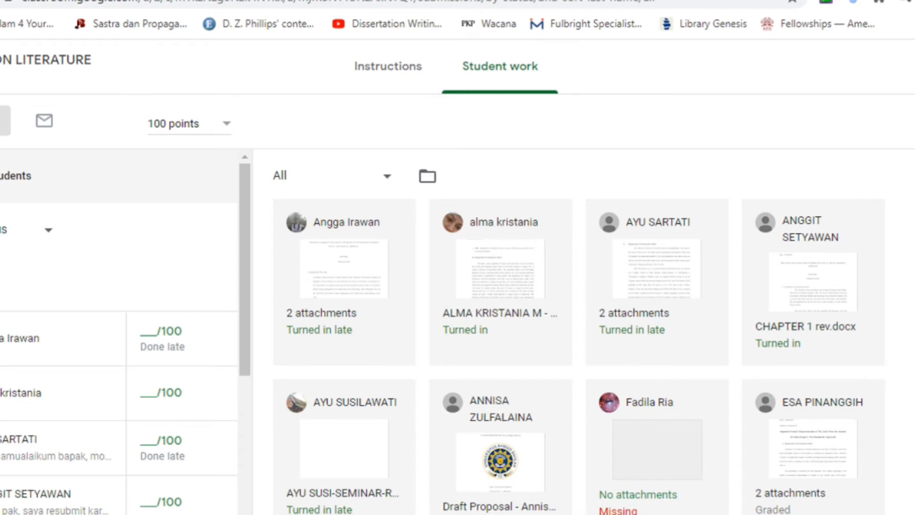
key("ctrl+Tab")
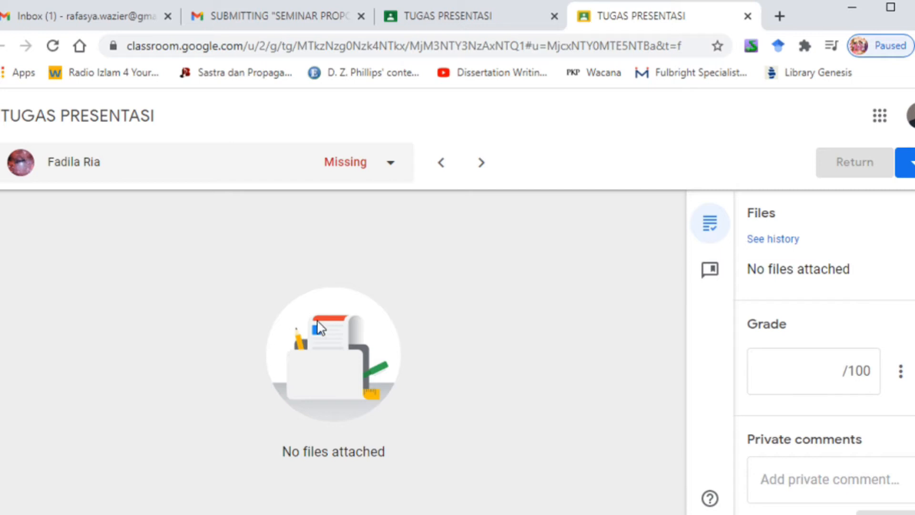
left_click(474, 19)
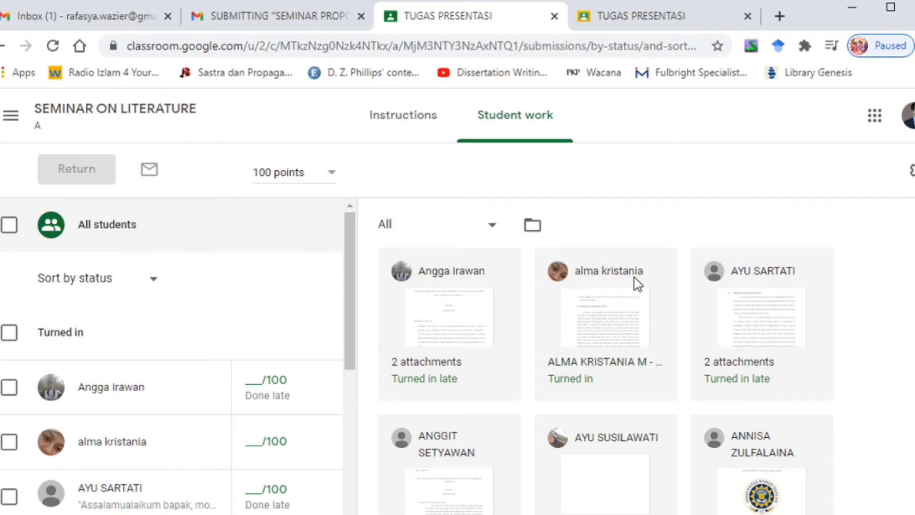
Step: Open the turned-in submission holding the SEMPRO PRESENTATION document and read through its background section
left_click(607, 326)
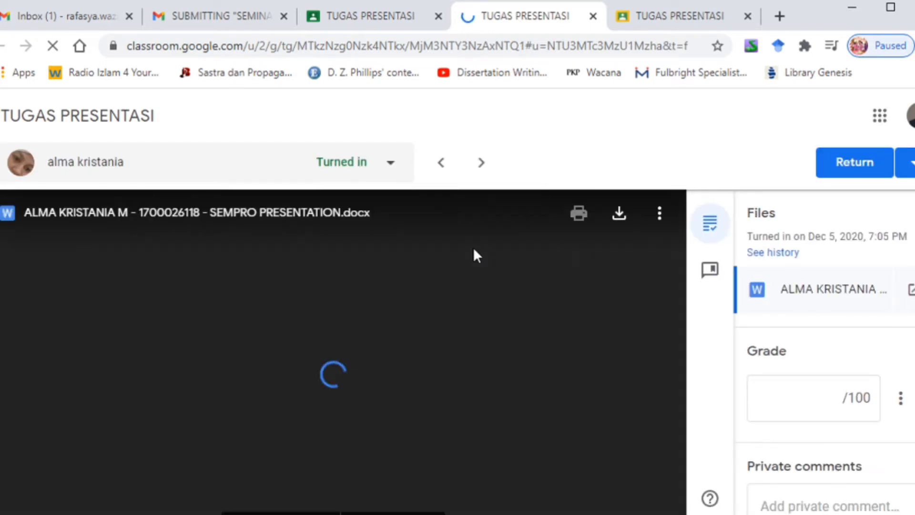
scroll(458, 277, "down", 5)
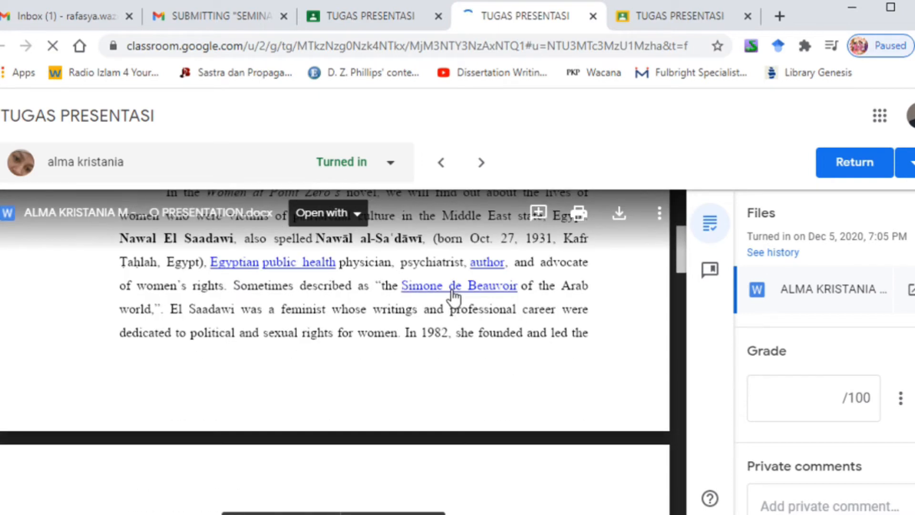
scroll(334, 313, "up", 10)
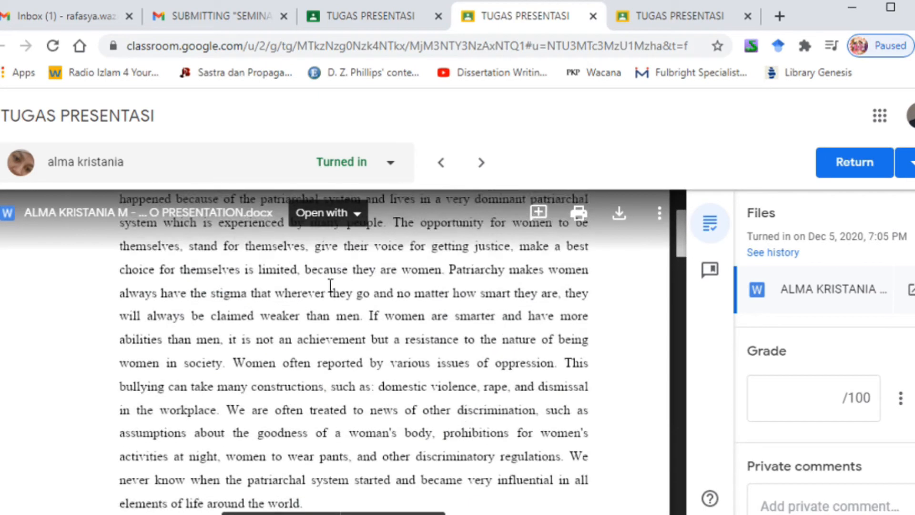
scroll(393, 275, "down", 5)
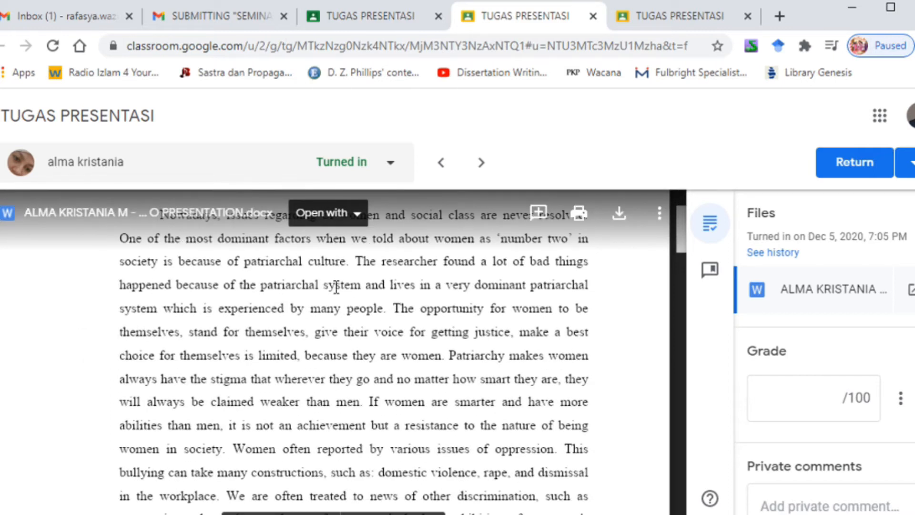
scroll(321, 291, "down", 5)
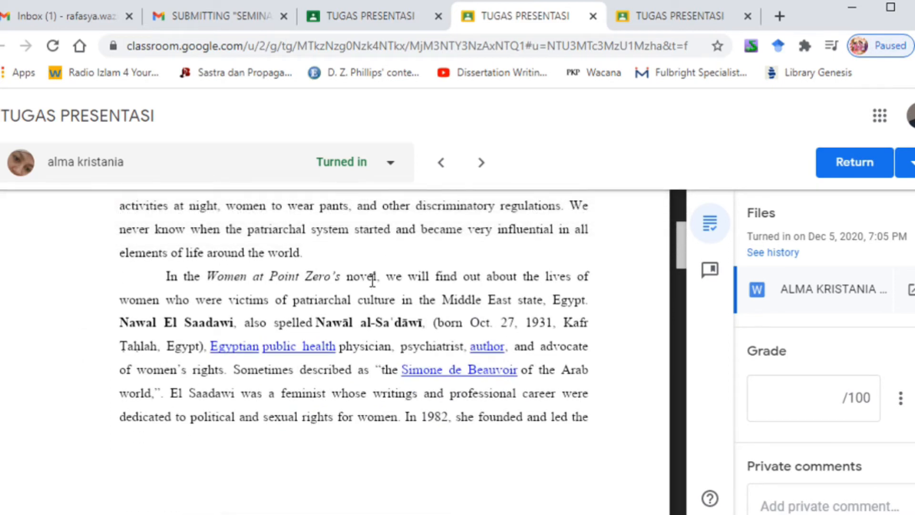
scroll(289, 277, "down", 12)
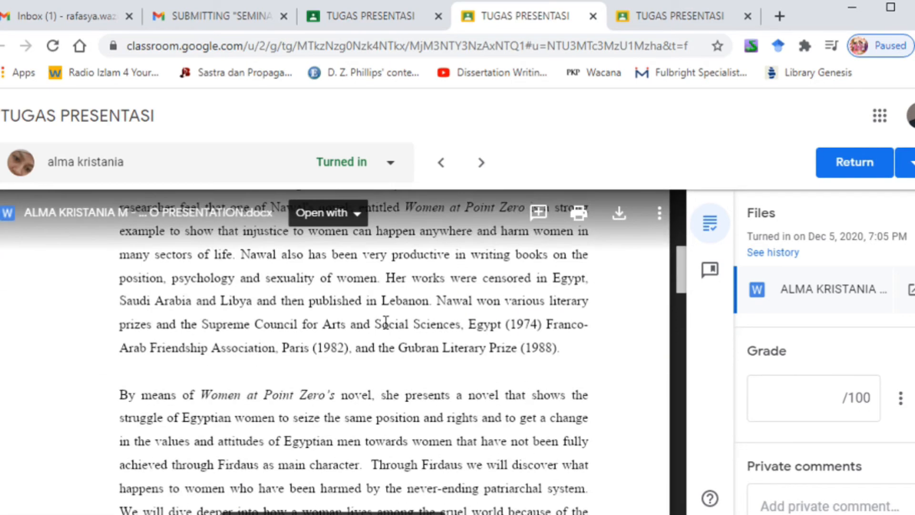
scroll(454, 342, "down", 5)
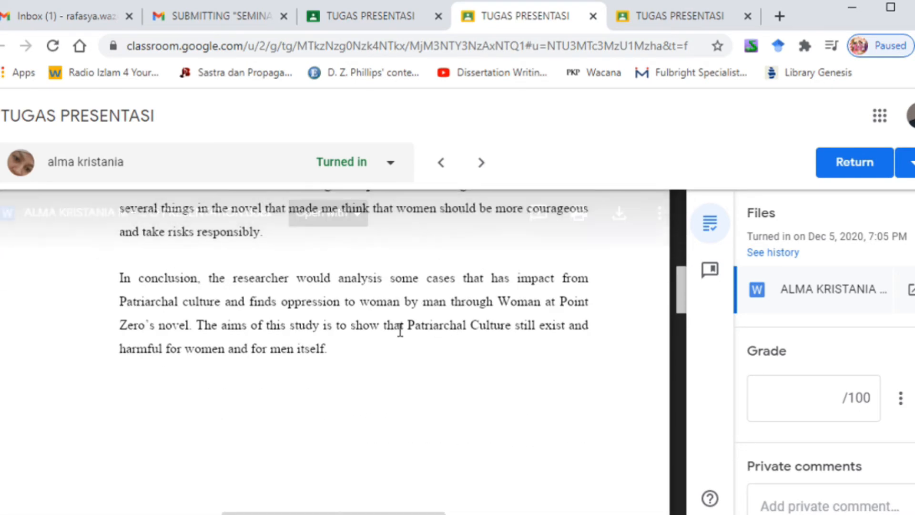
scroll(419, 329, "up", 8)
scroll(389, 325, "up", 15)
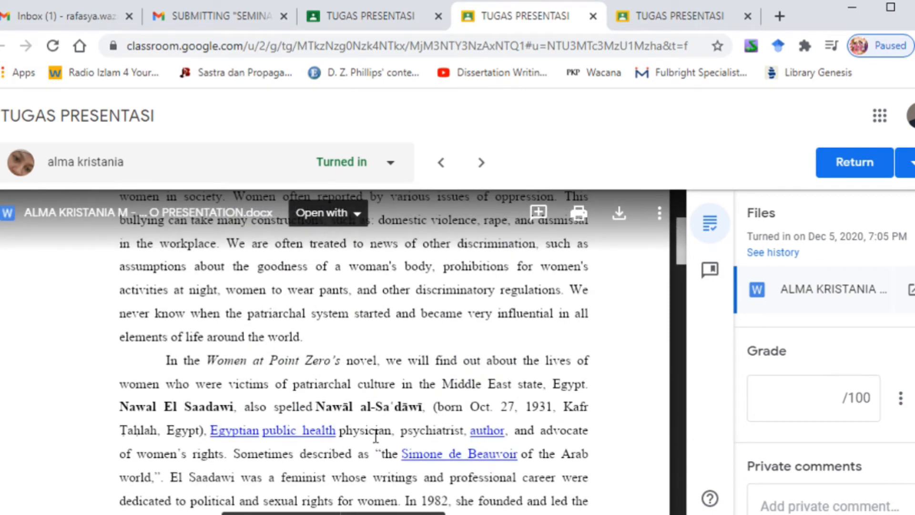
scroll(360, 295, "up", 5)
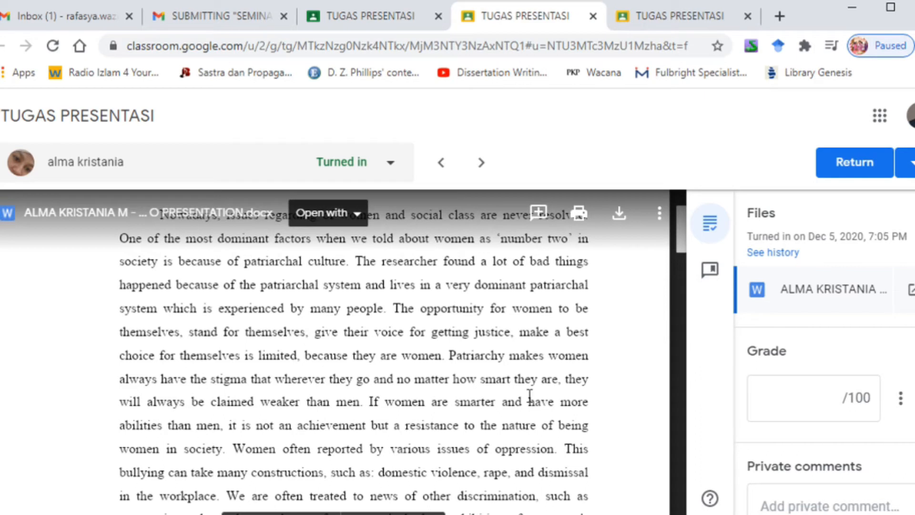
Step: Highlight the phrase "because of the patriarchal" in the submitted document and open a new comment on it
left_click(540, 213)
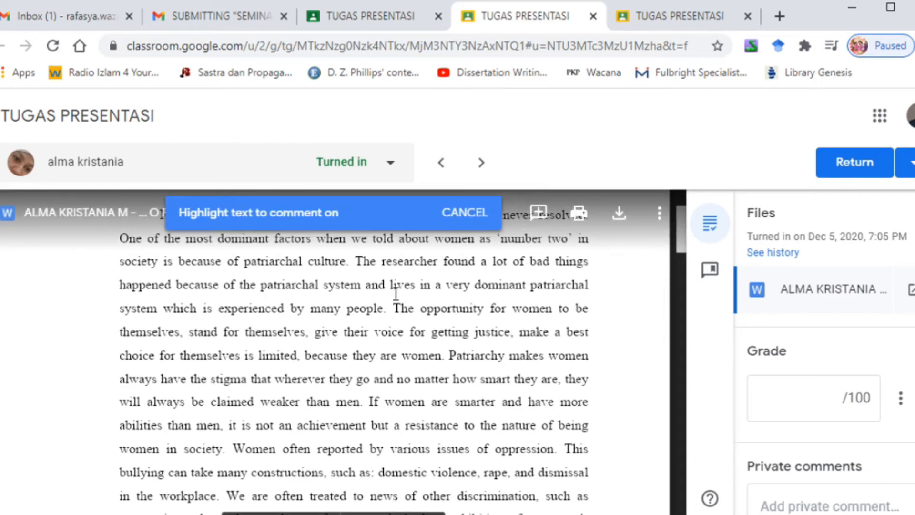
left_click_drag(176, 286, 292, 290)
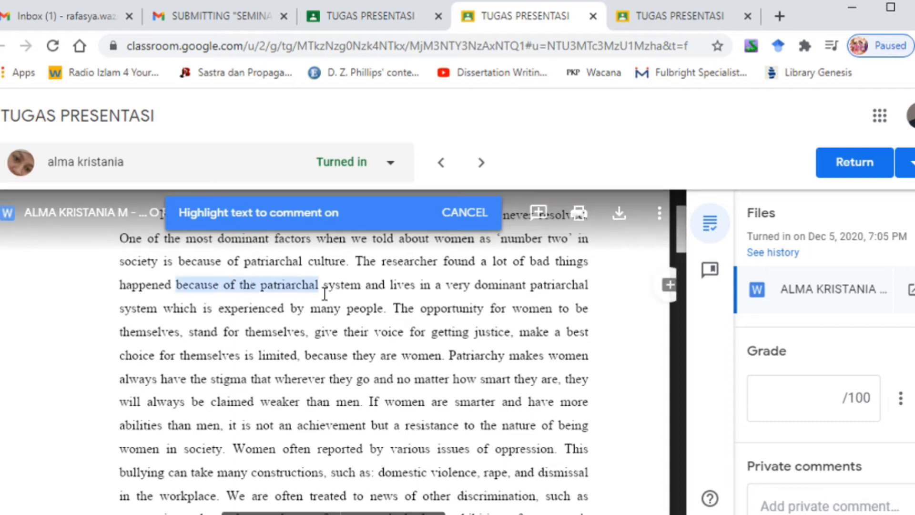
left_click(670, 286)
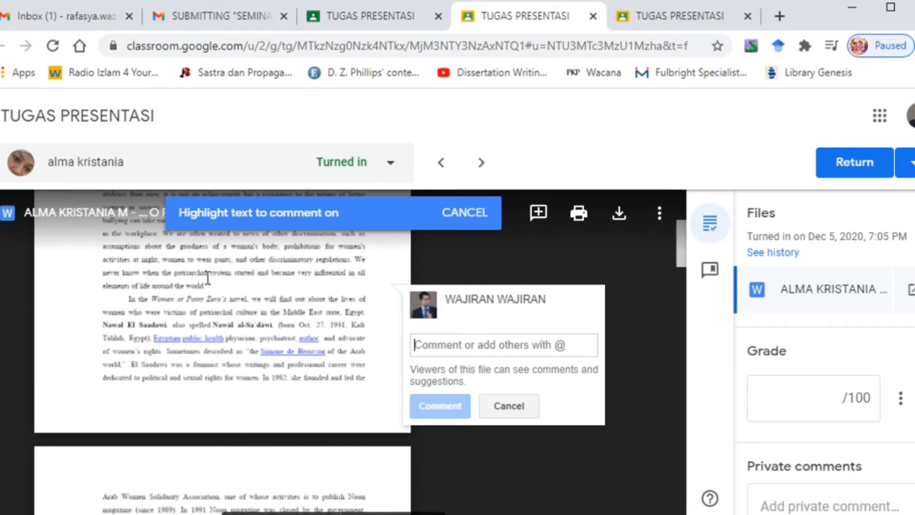
scroll(315, 343, "down", 1)
scroll(365, 311, "up", 6)
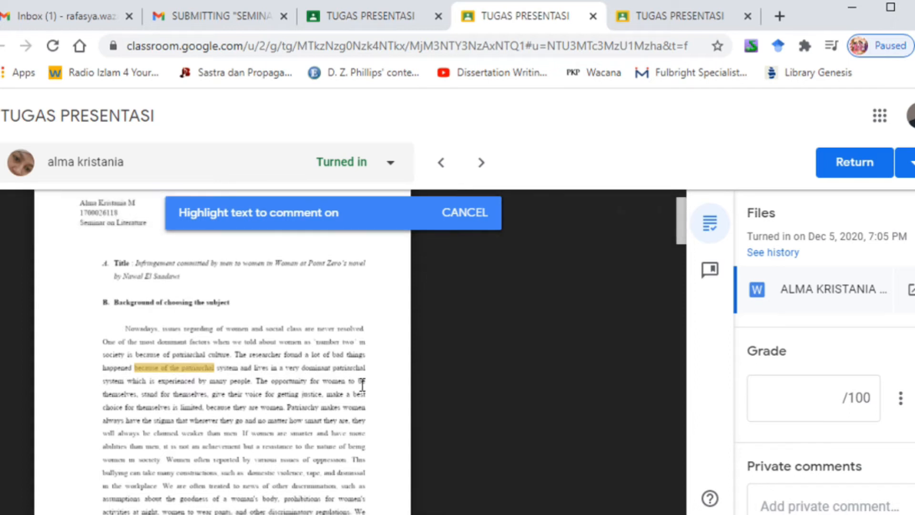
scroll(620, 416, "down", 3)
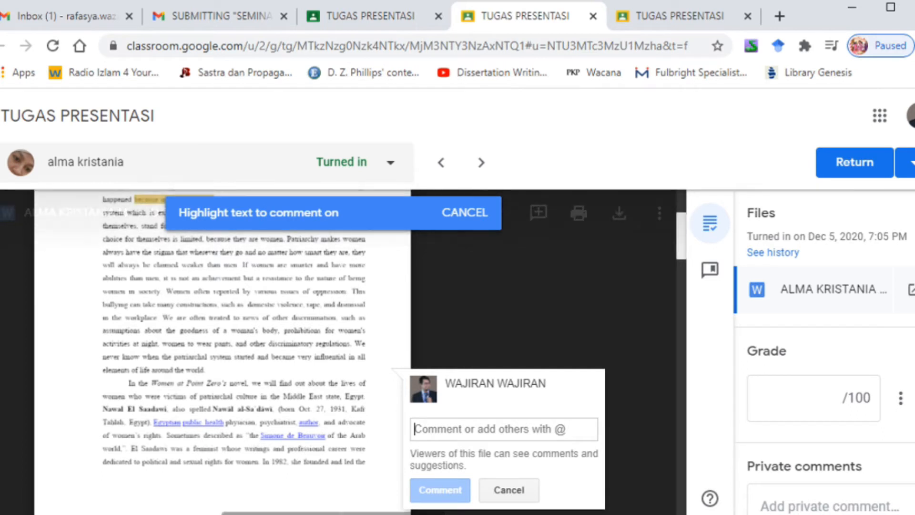
Step: Show where a private comment is entered and set the submission's grade to 80 out of 100
left_click(839, 507)
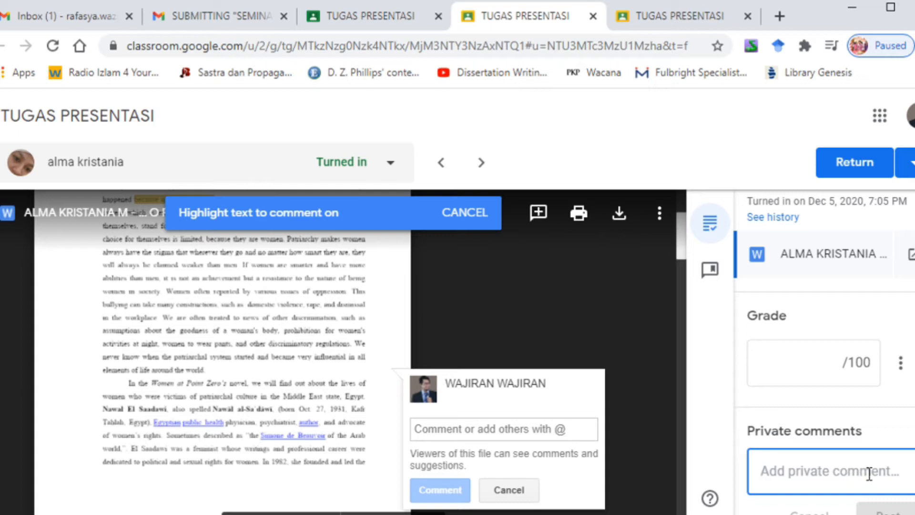
scroll(295, 356, "up", 5)
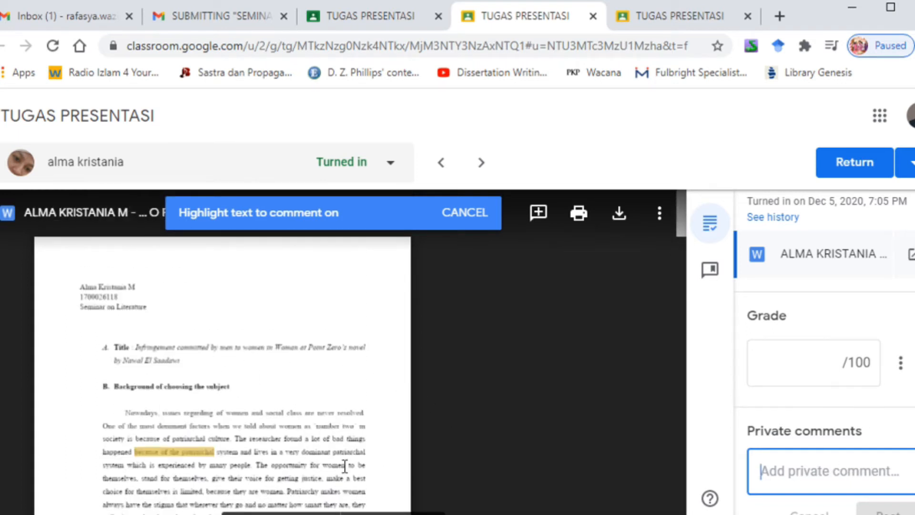
left_click(824, 366)
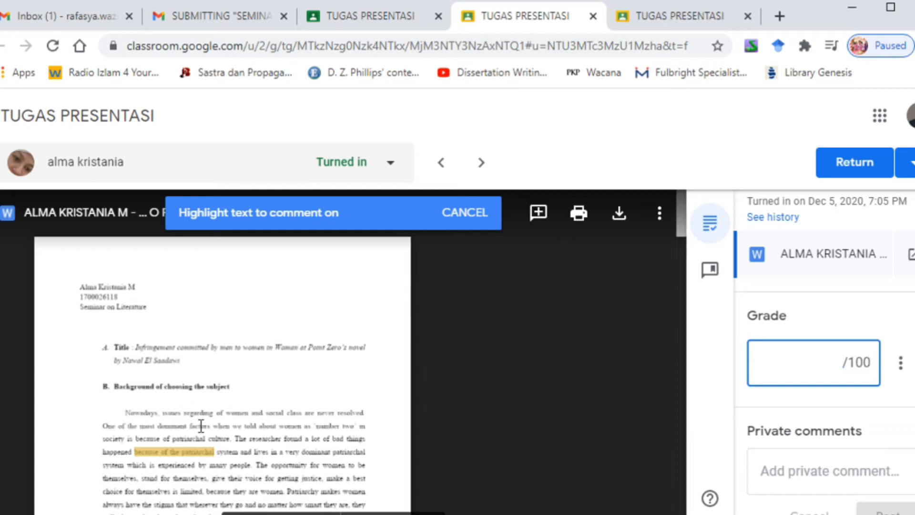
scroll(201, 426, "down", 3)
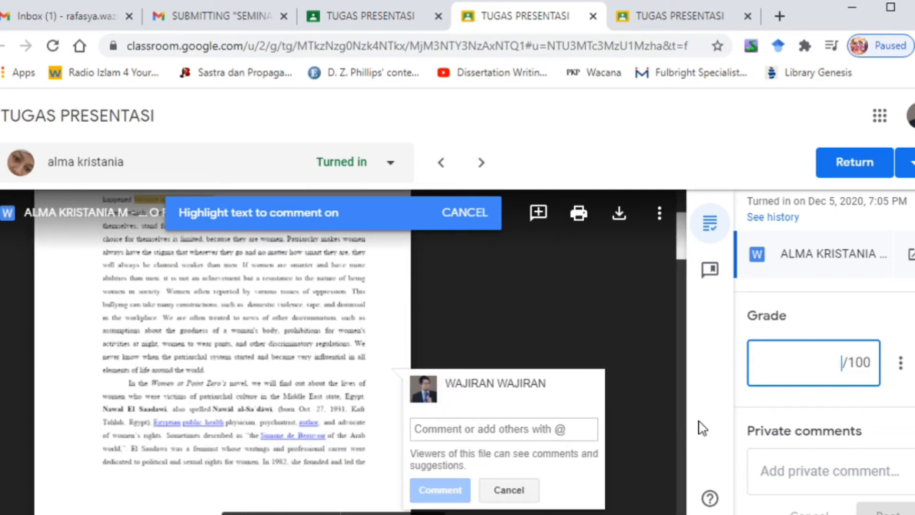
type("80")
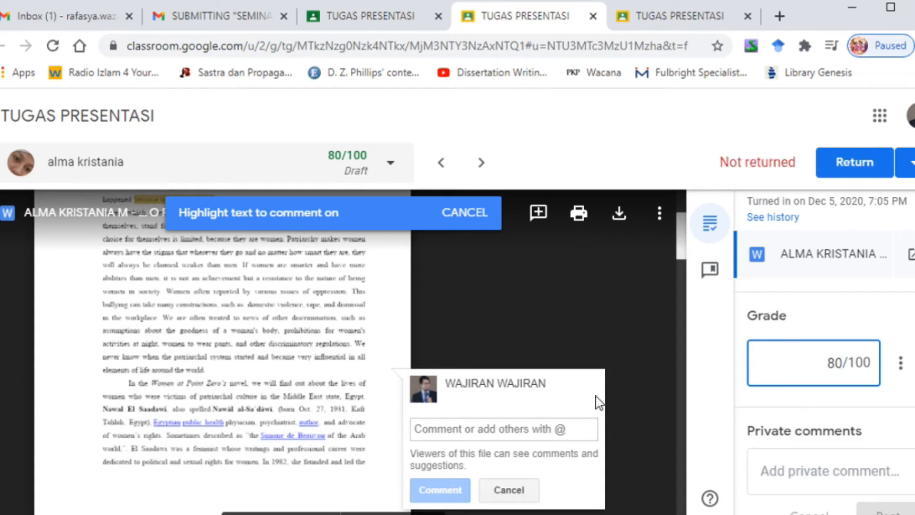
Step: Clear the submission's draft grade and cancel the pending highlight comment on the document
left_click(838, 364)
key("BackSpace")
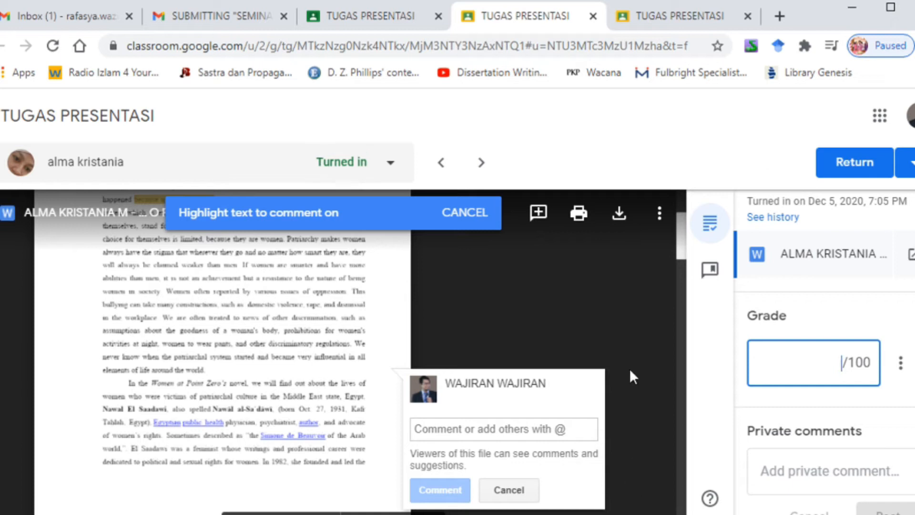
scroll(630, 370, "up", 4)
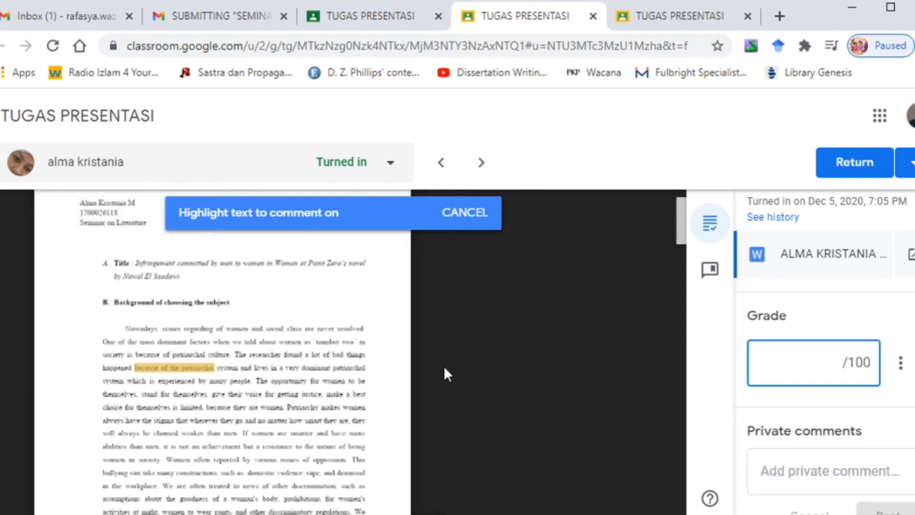
scroll(403, 341, "up", 2)
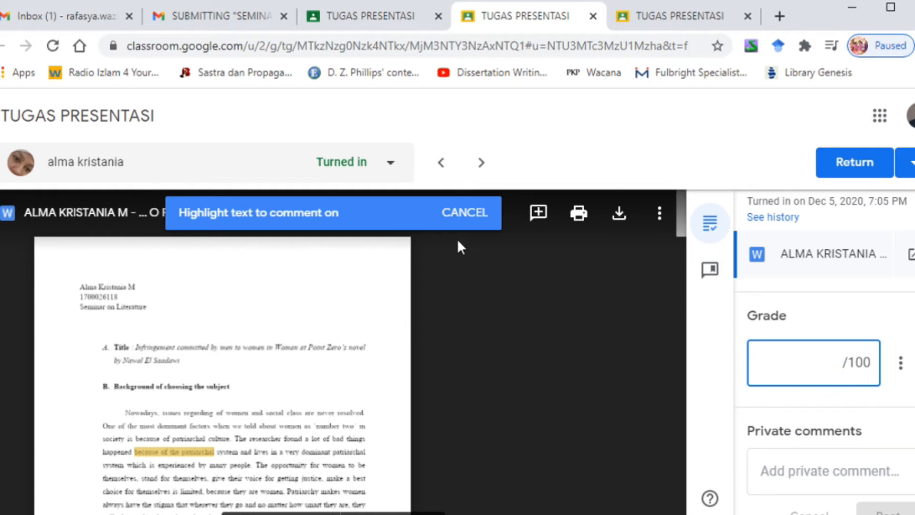
left_click(465, 213)
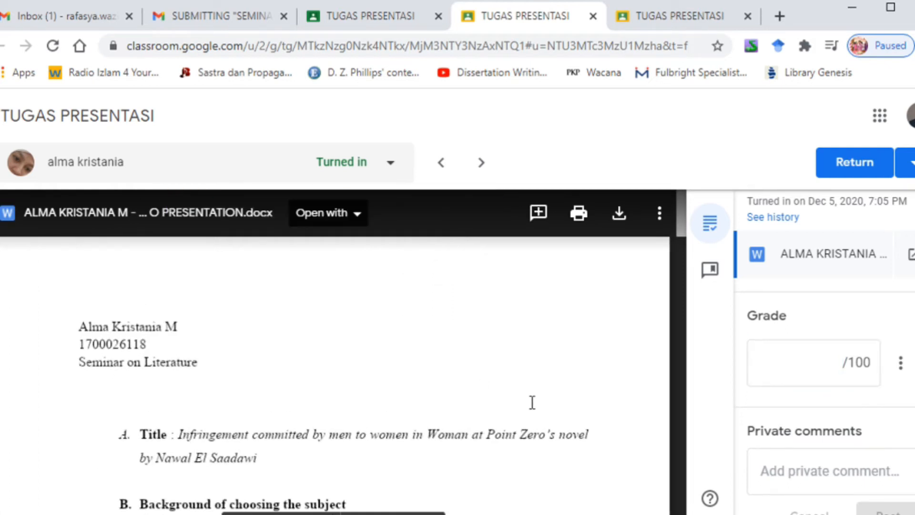
Step: Open the submitted SEMPRO PRESENTATION document in Google Docs, briefly checking back on the Classroom submission
scroll(532, 403, "down", 5)
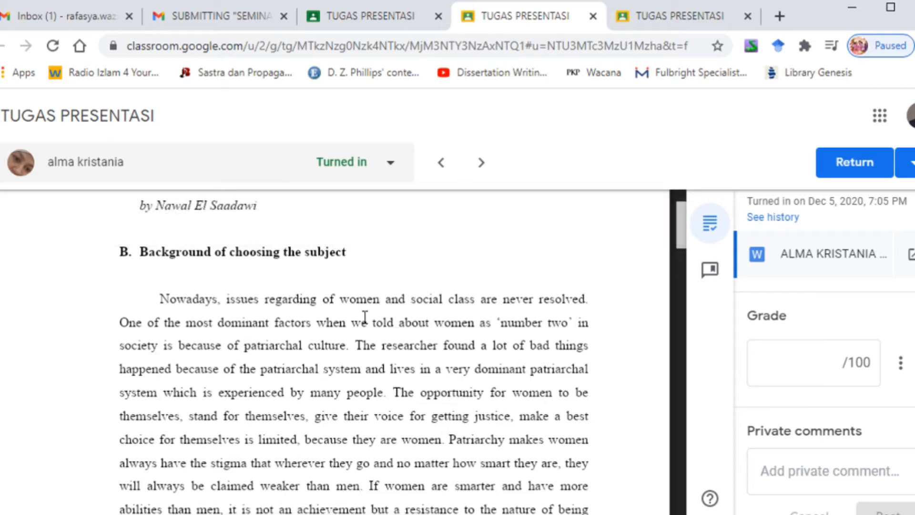
left_click(358, 217)
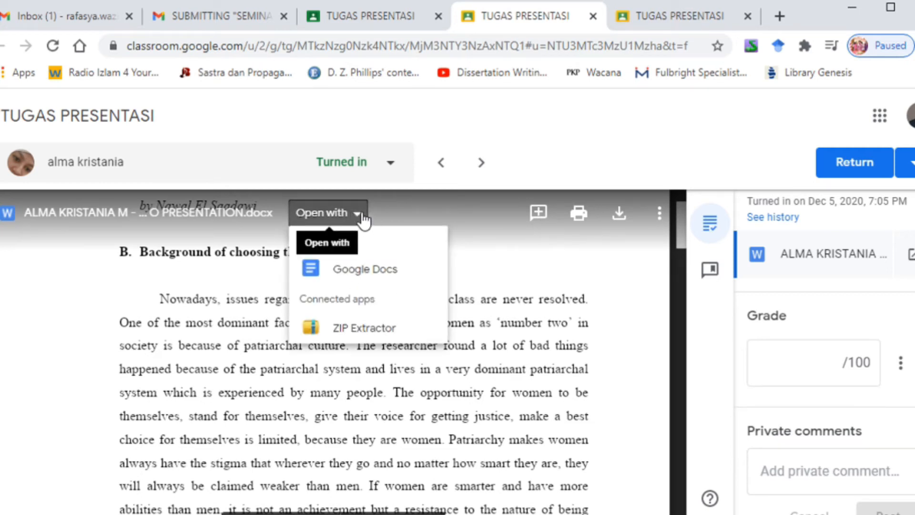
left_click(380, 276)
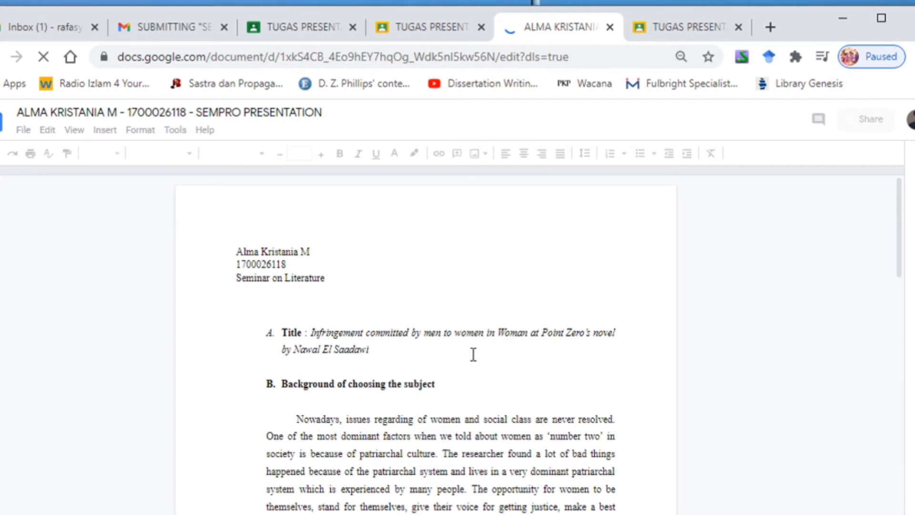
scroll(486, 344, "down", 8)
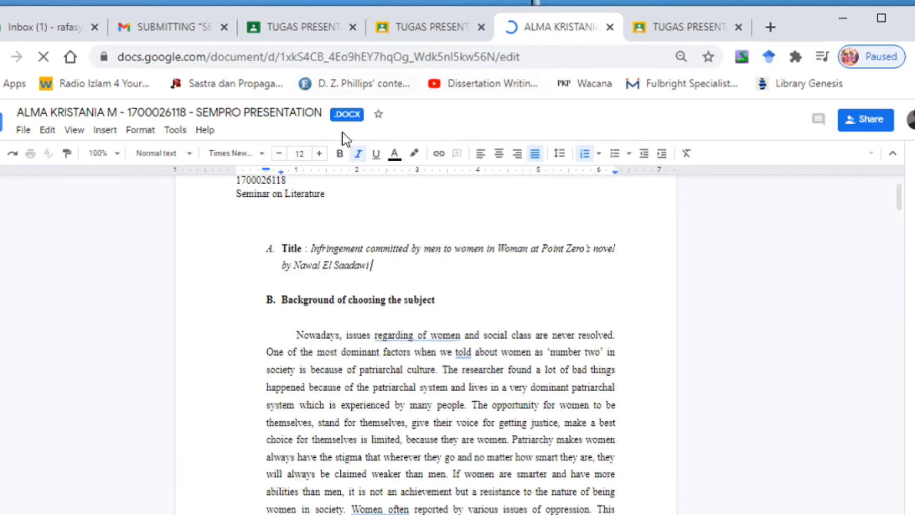
left_click(431, 27)
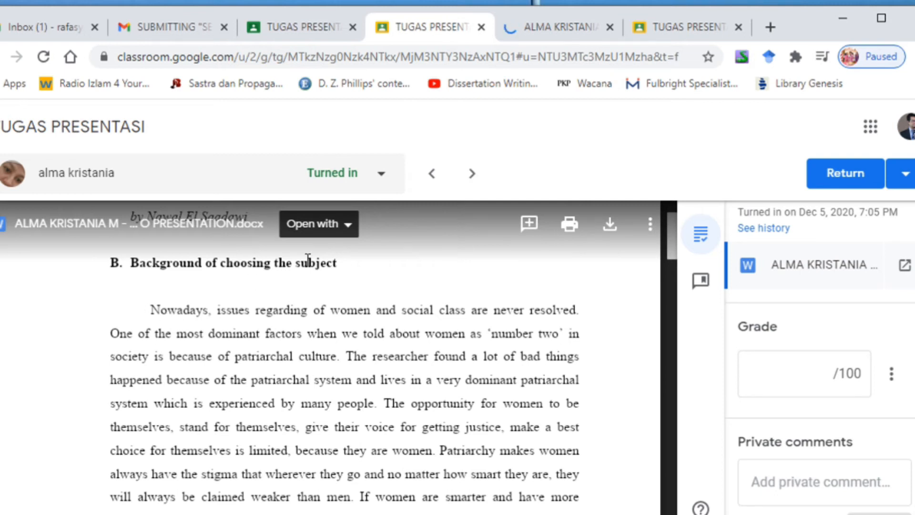
left_click(561, 27)
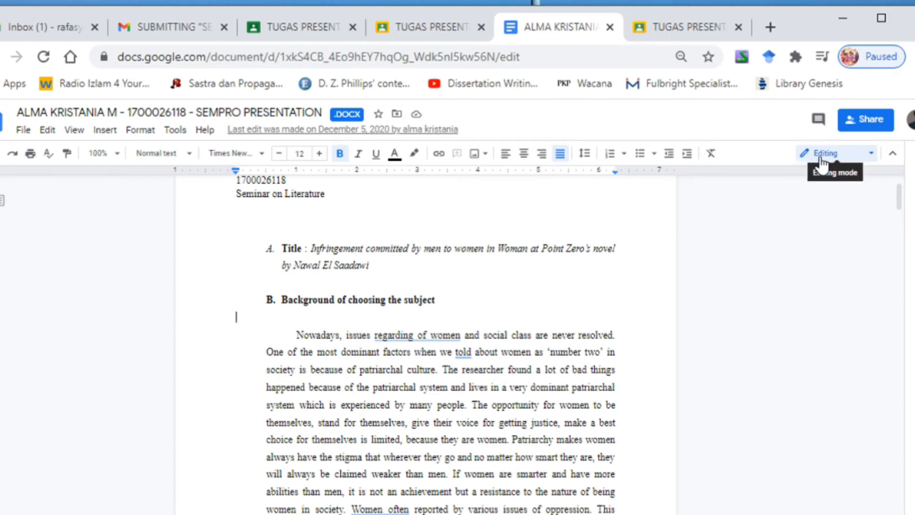
Step: Keep the document in Editing mode and delete "and social" from the first sentence of the background section
left_click(872, 162)
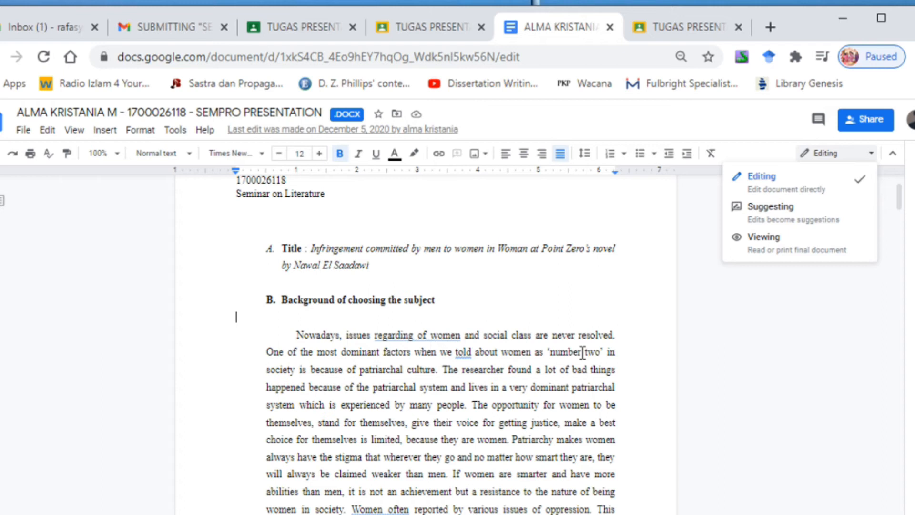
left_click(485, 338)
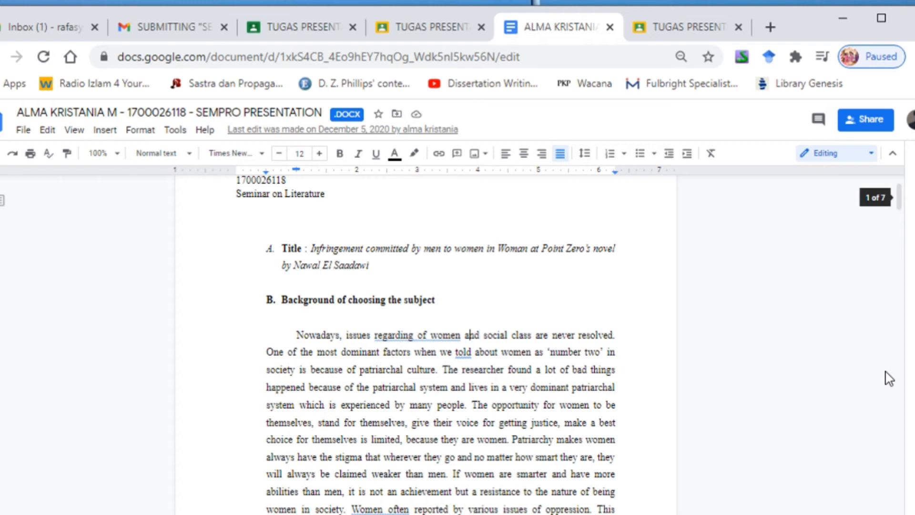
key("shift+Right")
key("shift+Right")
key("shift+Right")
key("shift+Right")
key("shift+Right")
key("shift+Right")
key("shift+Right")
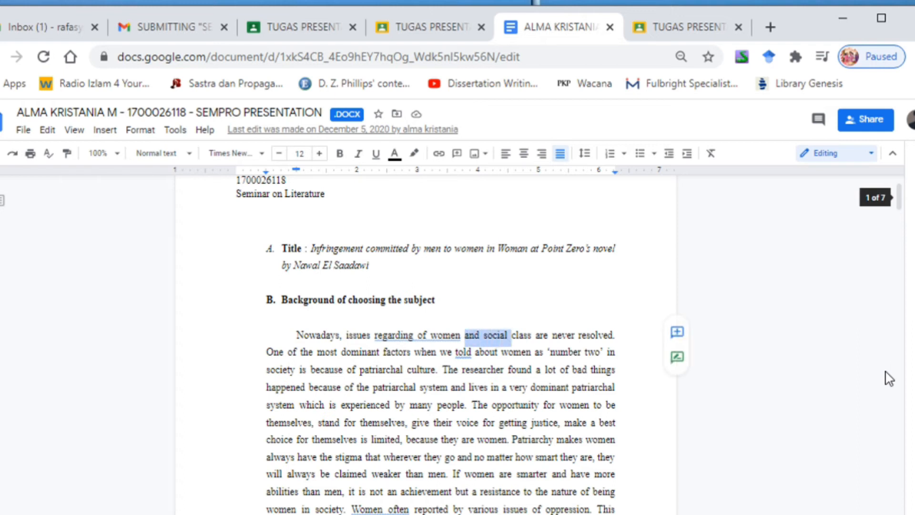
key("BackSpace")
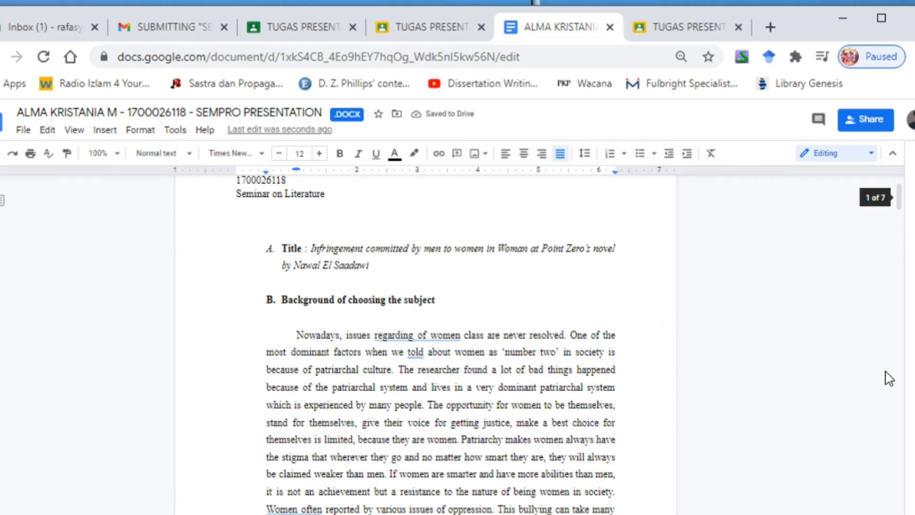
key("ctrl+Right")
key("ctrl+Right")
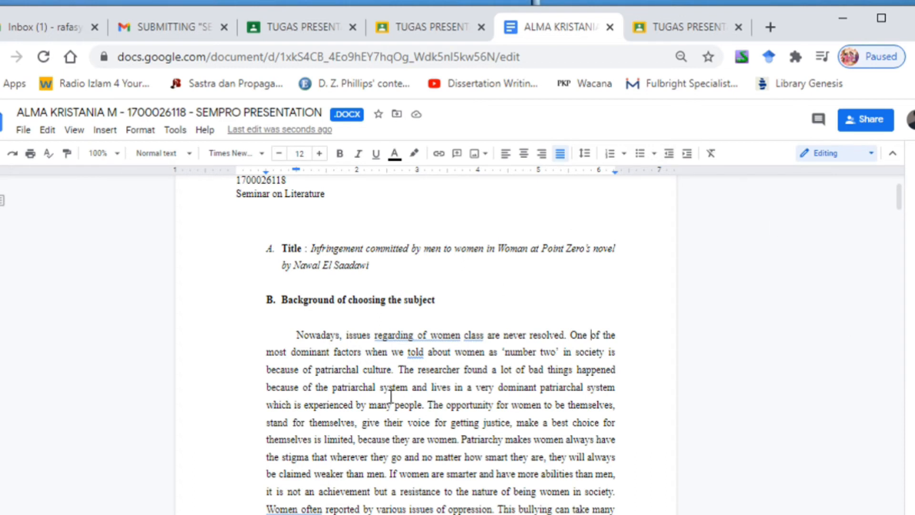
scroll(382, 353, "up", 2)
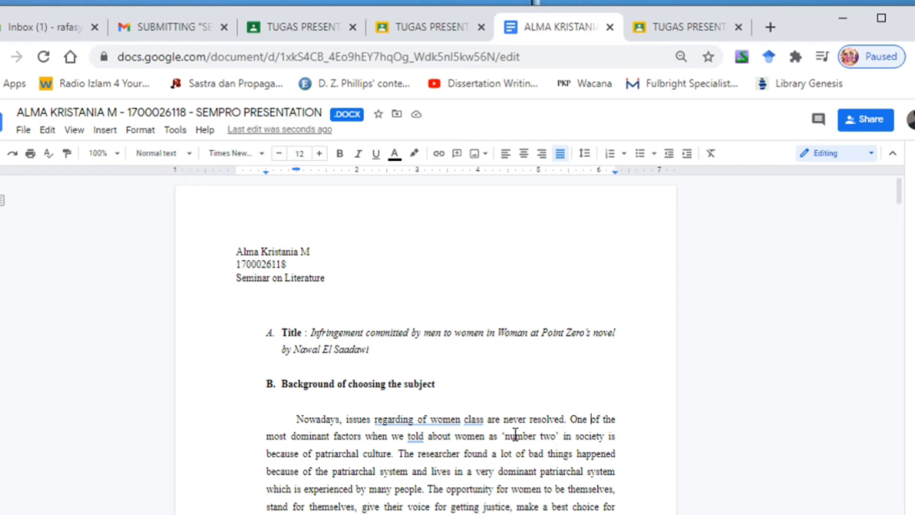
scroll(517, 431, "down", 2)
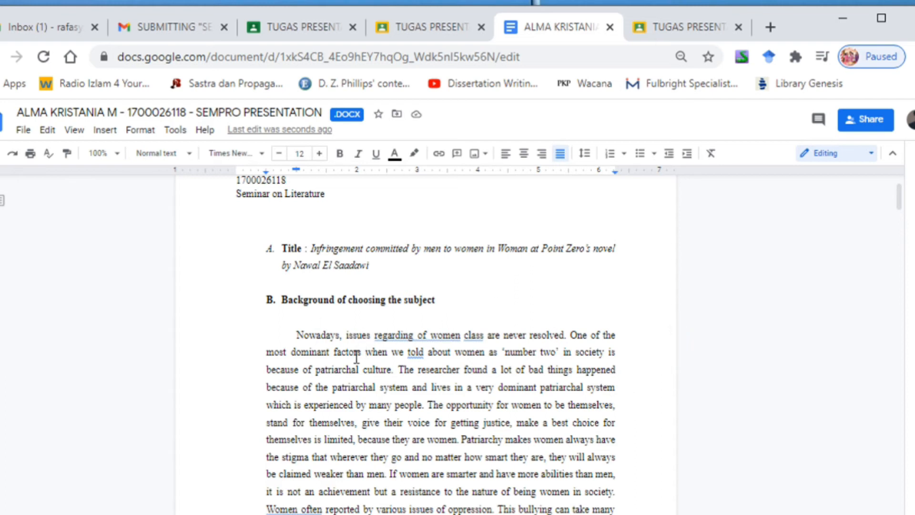
left_click(871, 154)
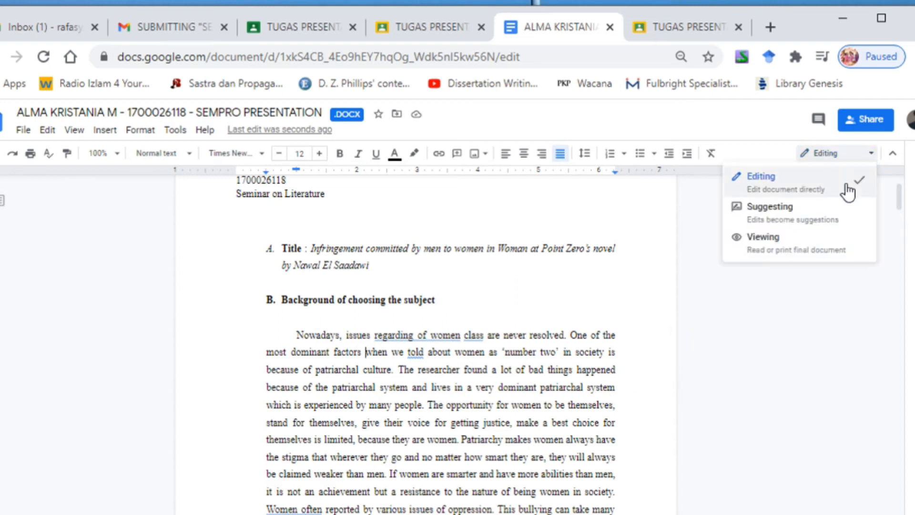
left_click(432, 376)
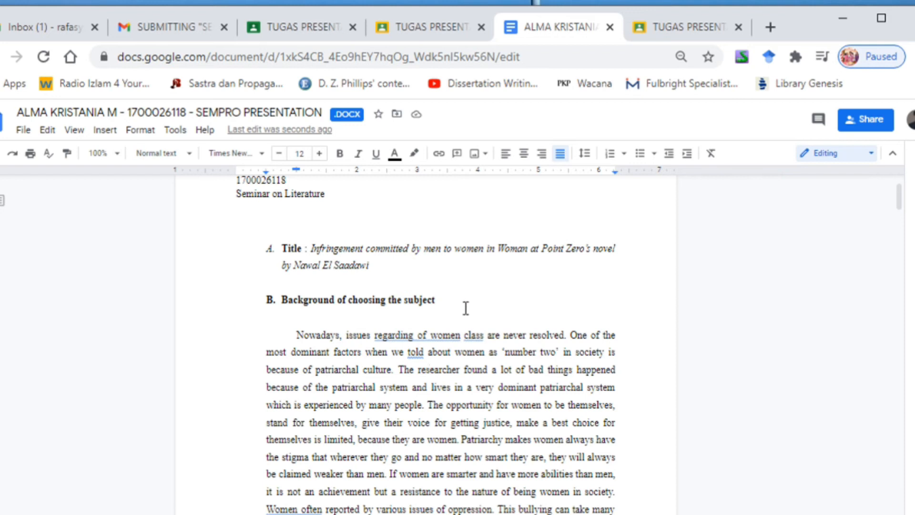
Step: Post the comment "kata ini tidak tepat harus diganti dengan yang lain" on "regarding of women" in the background's first sentence
left_click_drag(376, 335, 457, 333)
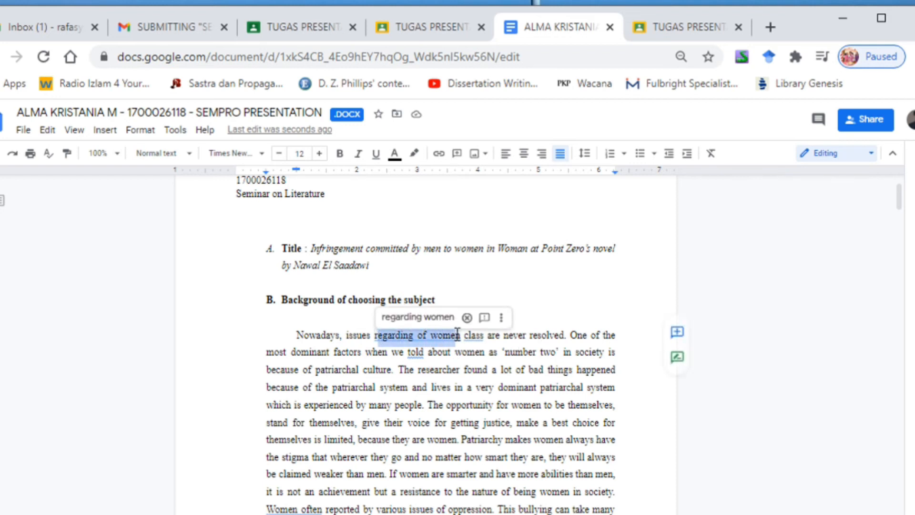
left_click(679, 333)
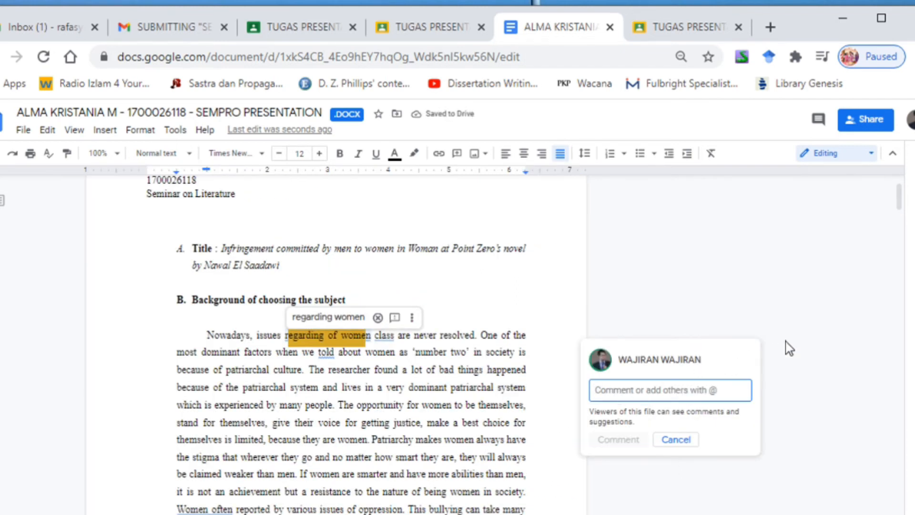
type("kata ini tidak tepat")
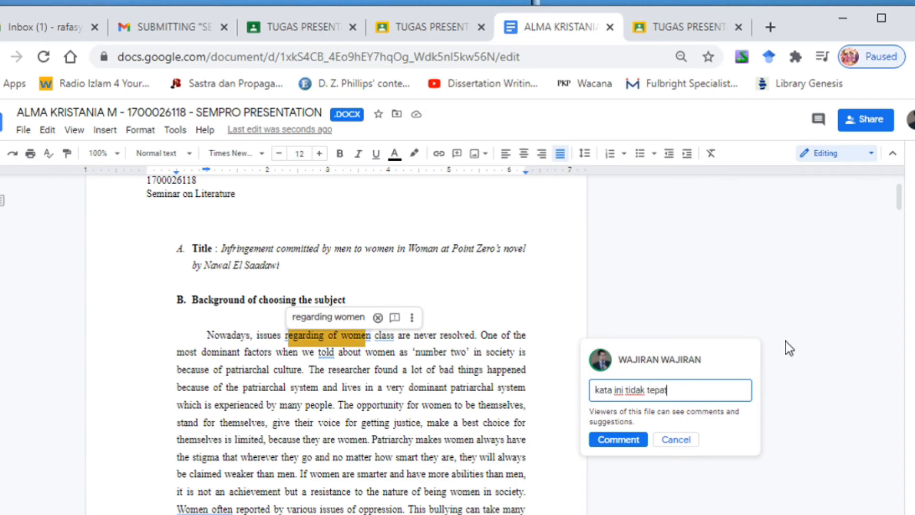
type(" harus diganting")
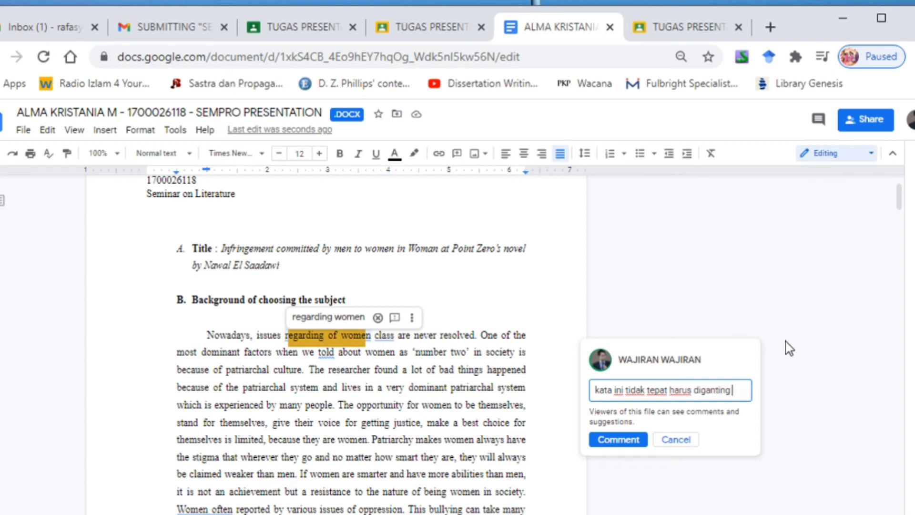
key("BackSpace")
key("BackSpace")
type("dengan ")
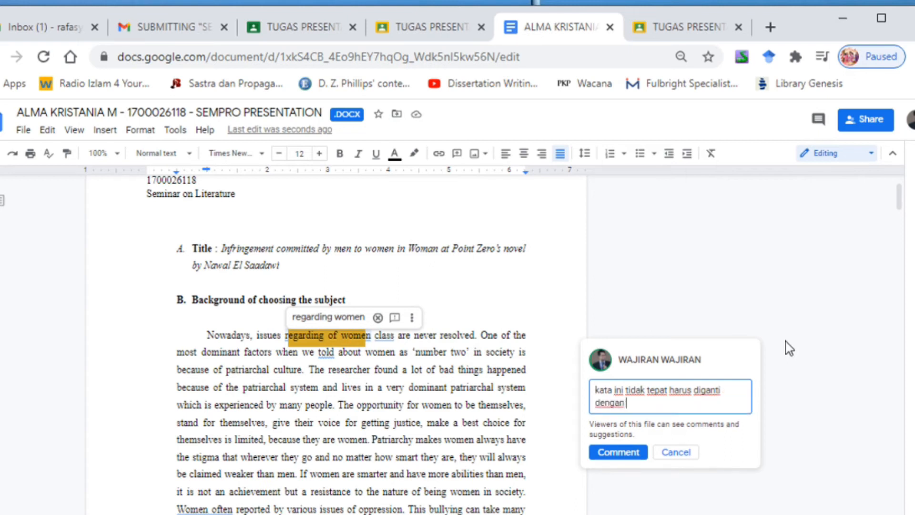
type("yang lain")
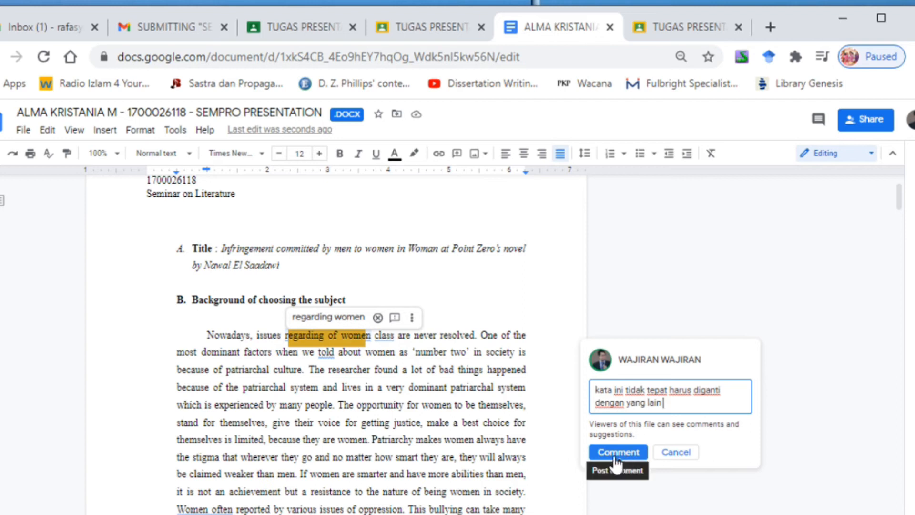
left_click(637, 460)
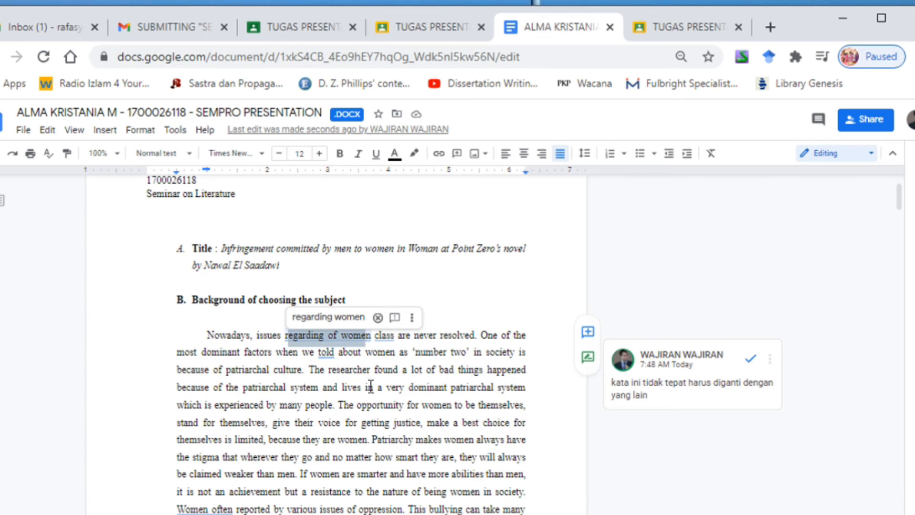
Step: Switch the document to Suggesting mode and suggest deleting the final "d" of "experienced" in the background paragraph
left_click(872, 154)
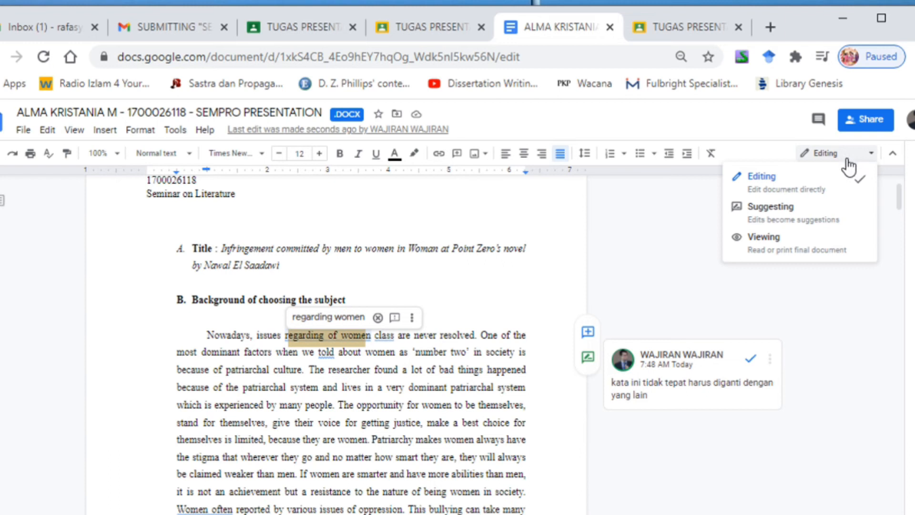
left_click(784, 220)
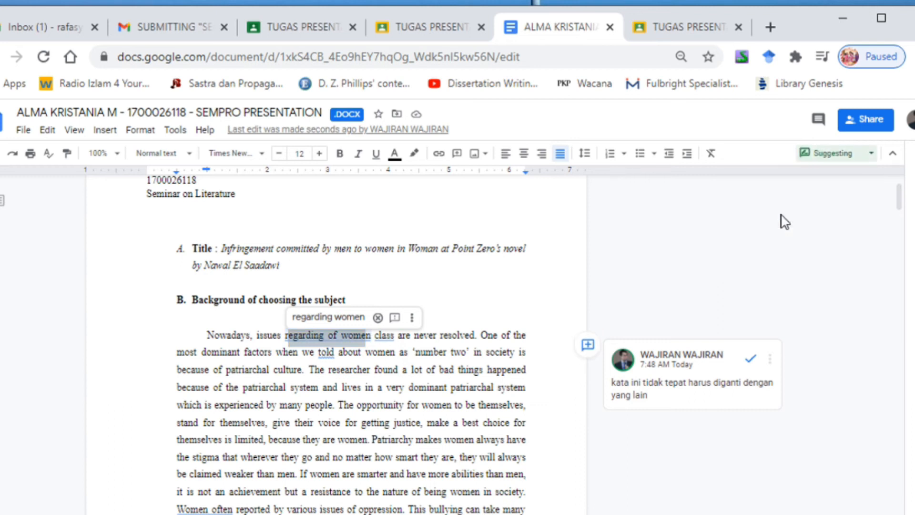
scroll(889, 290, "down", 2)
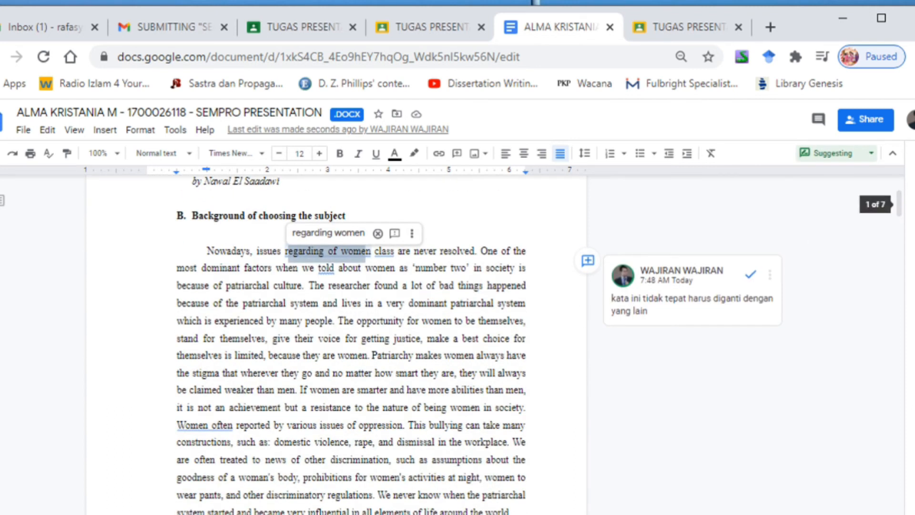
left_click(225, 322)
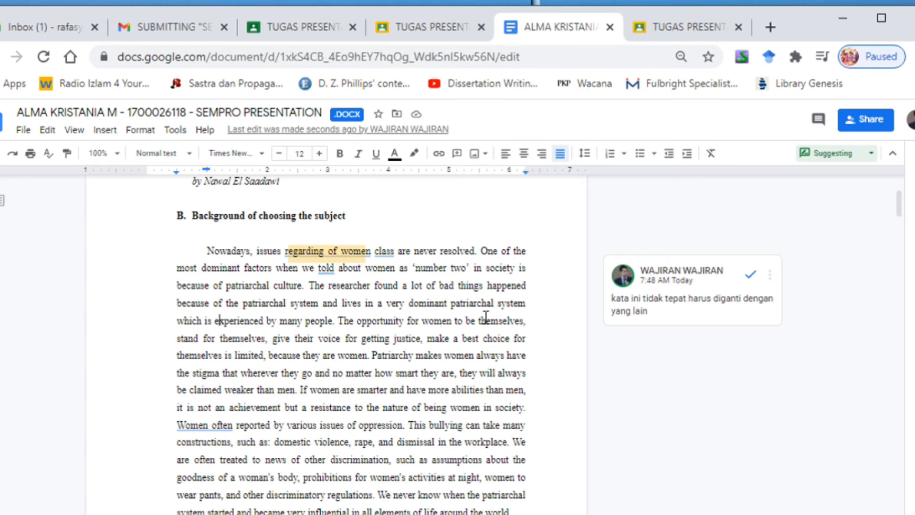
key("shift+Right")
key("shift+Right")
key("shift+Right")
key("shift+Right")
key("shift+Right")
key("shift+Right")
key("shift+Right")
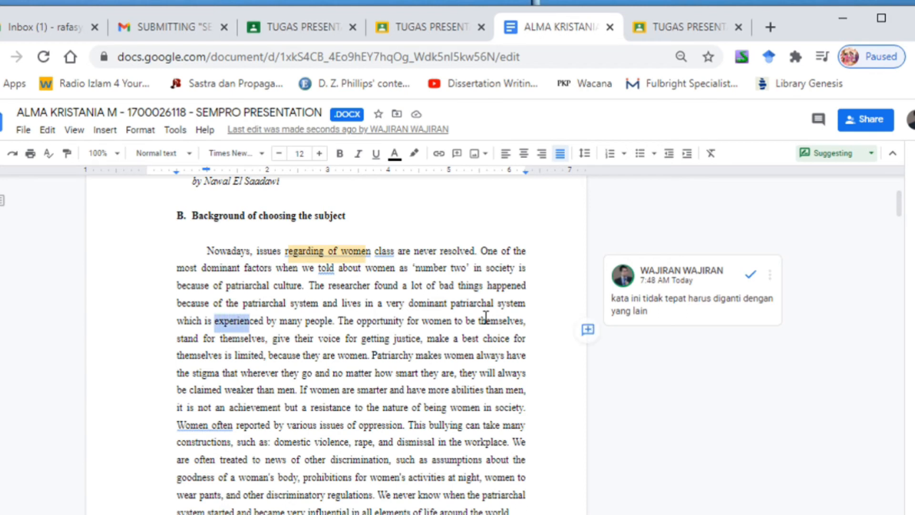
key("Right")
key("Right")
key("Right")
key("shift+Left")
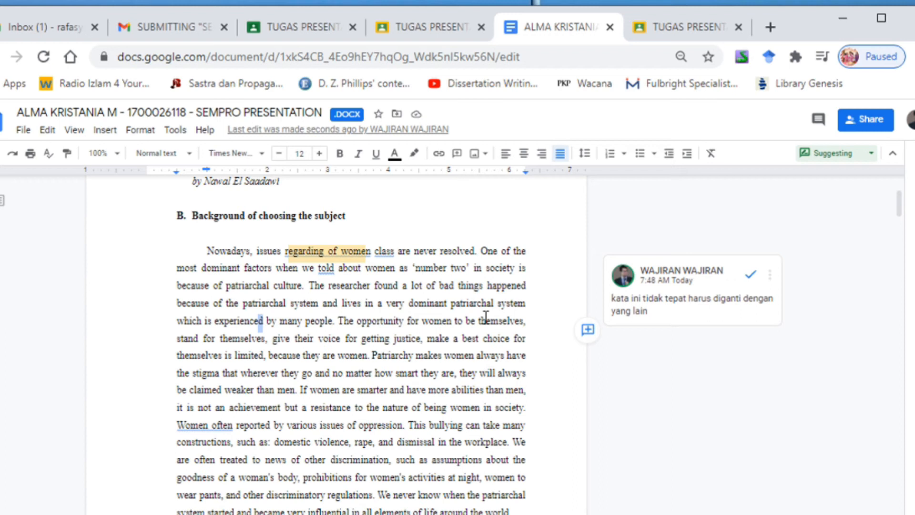
key("BackSpace")
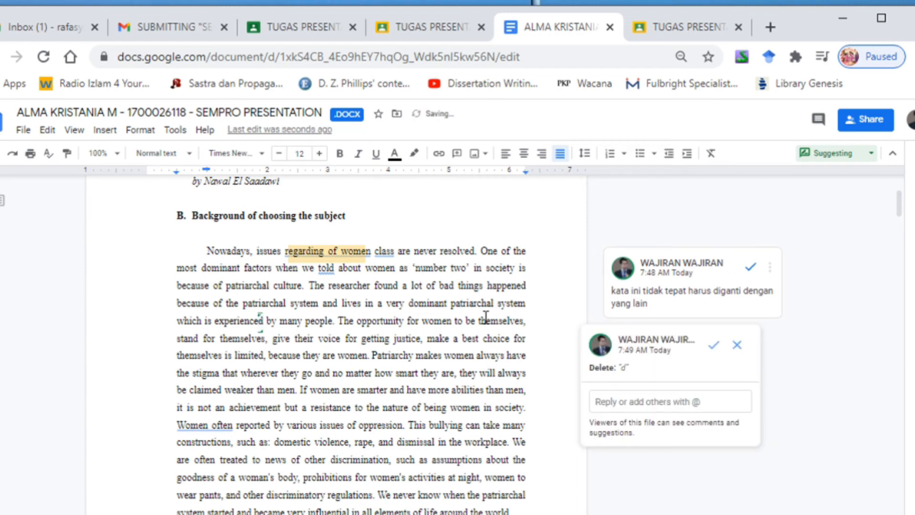
Step: Suggest italic formatting for "many people" in the background paragraph
left_click(240, 322)
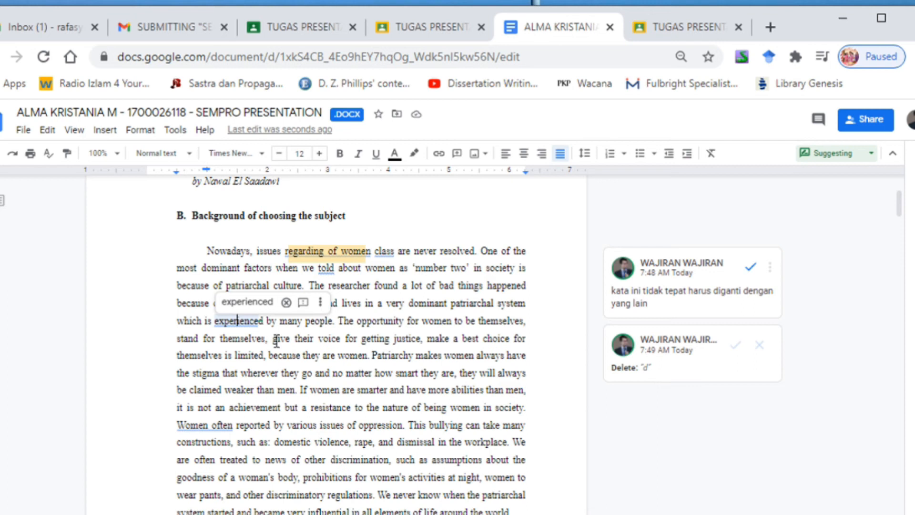
left_click(281, 321)
key("shift+Right")
key("shift+Right")
key("shift+Right")
key("shift+Right")
key("shift+Right")
key("shift+Right")
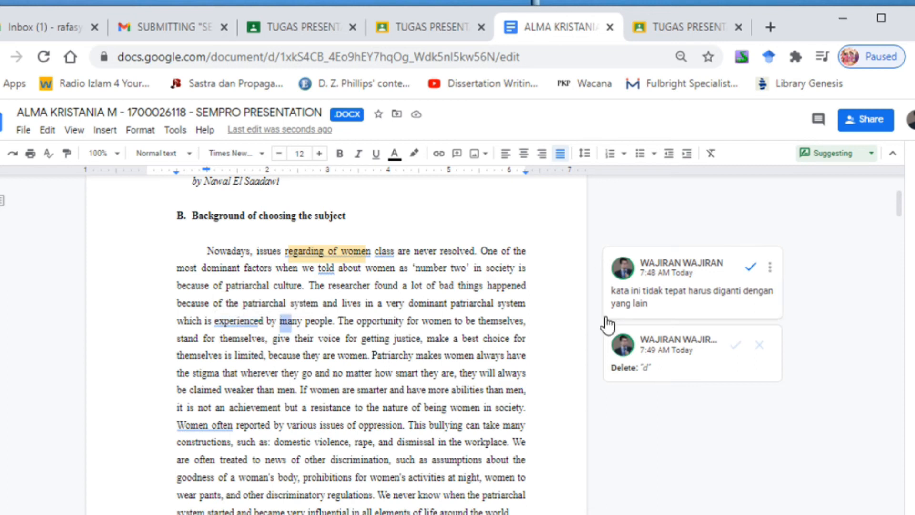
key("shift+Right")
key("shift+Right")
key("shift+Right")
key("shift+Right")
key("shift+Right")
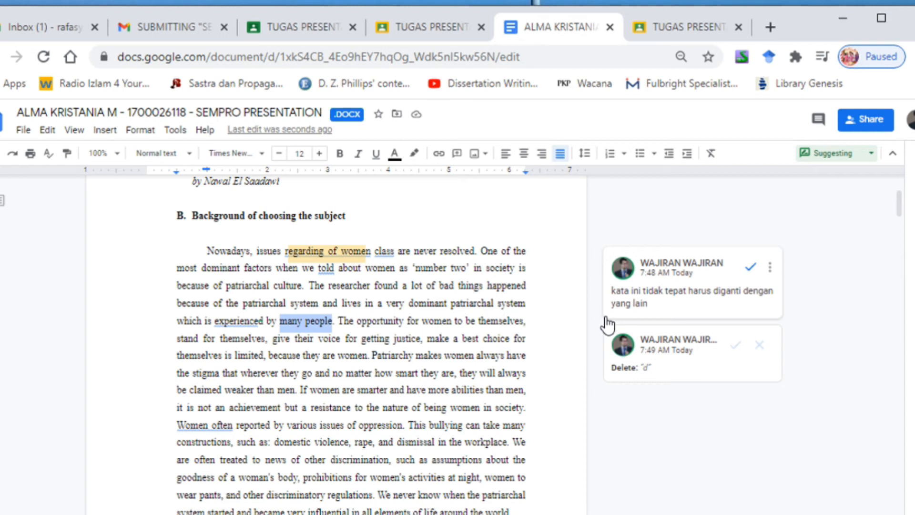
key("ctrl+i")
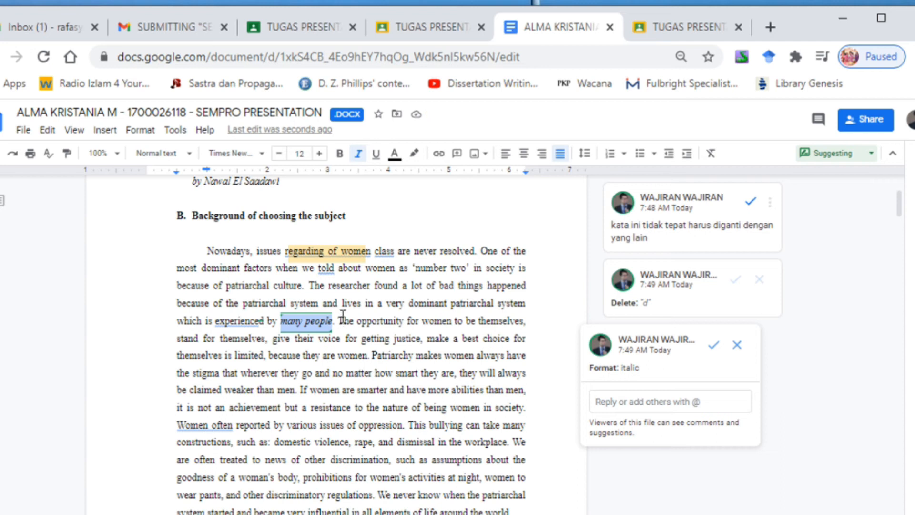
Step: Suggest deleting the background passage from "The opportunity for women" through "Patriarchy makes women always have"
left_click_drag(340, 318, 529, 364)
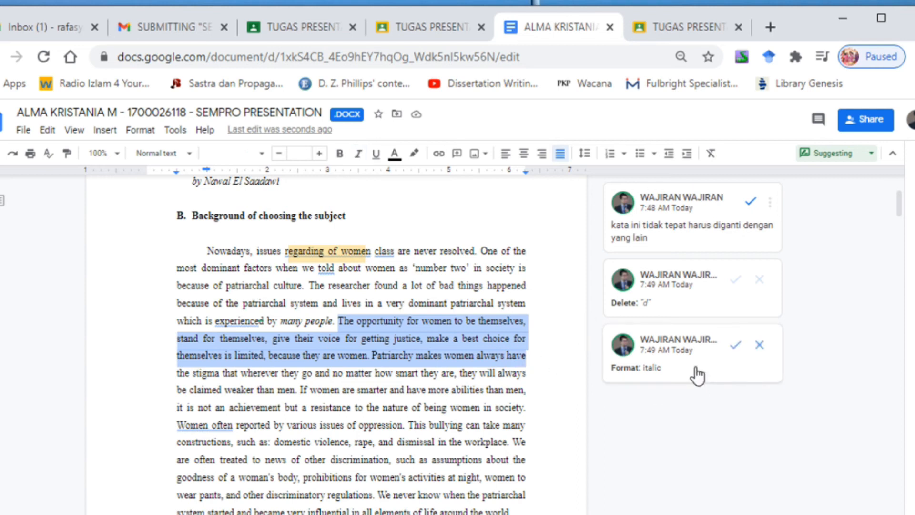
key("BackSpace")
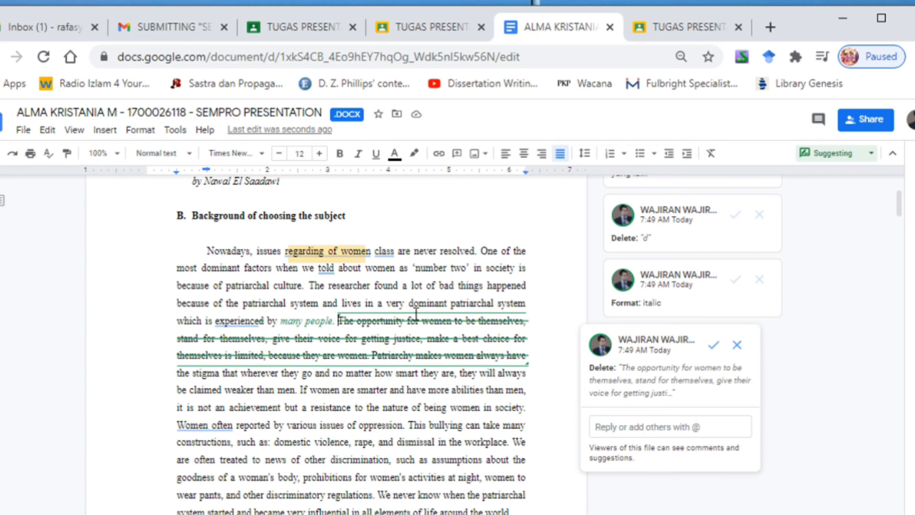
left_click(620, 427)
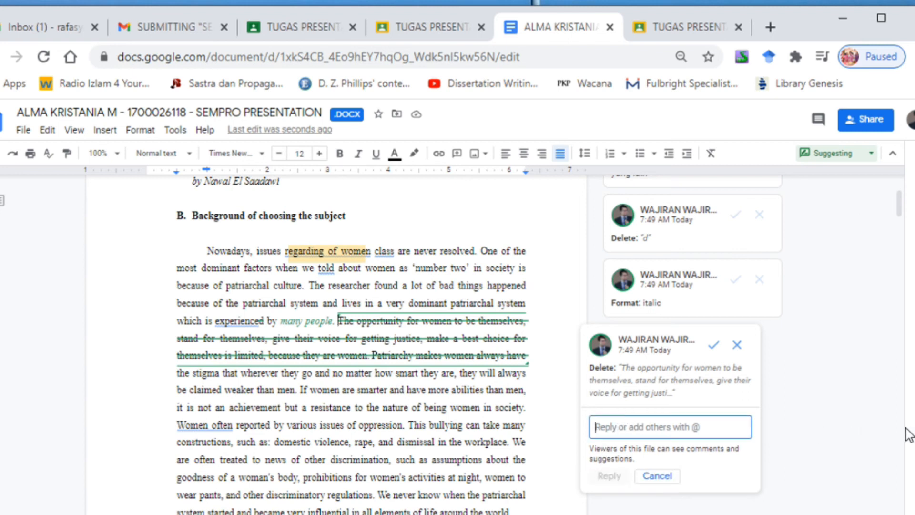
type("kalimat ini rasany")
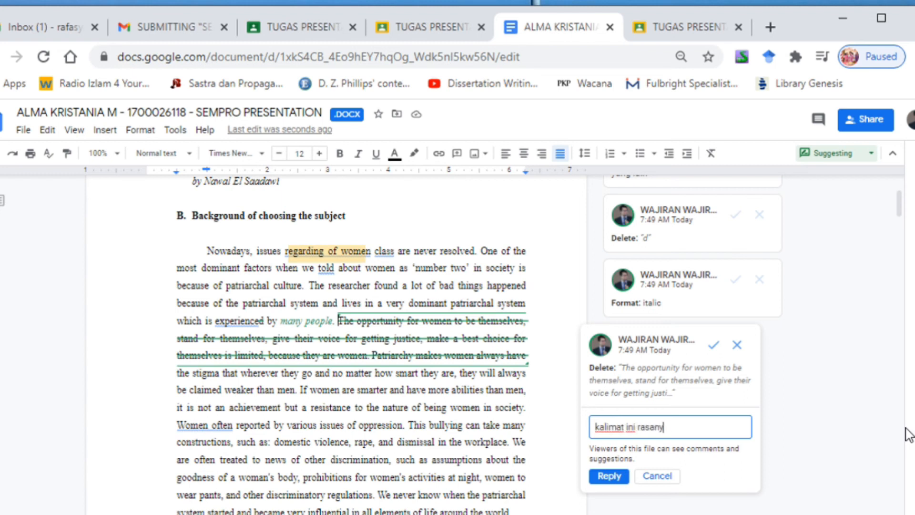
type("a tidak tepat")
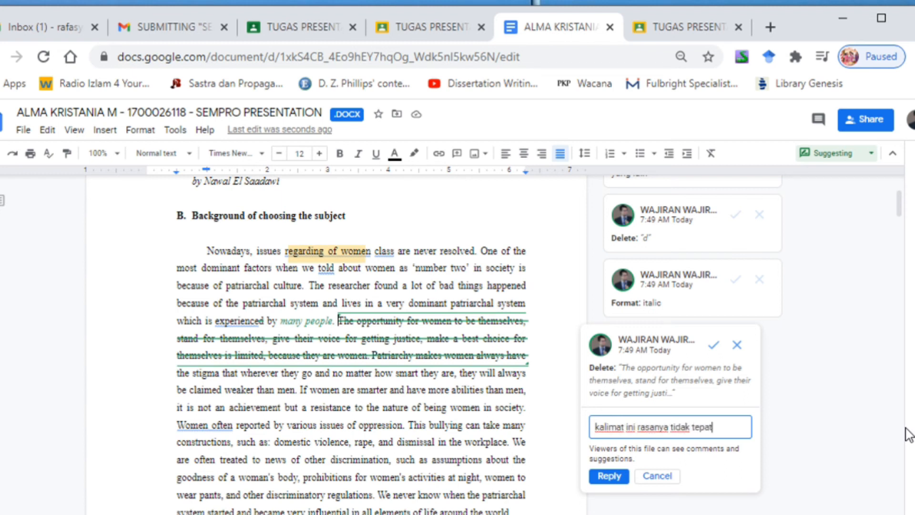
type(". harus mencari referen")
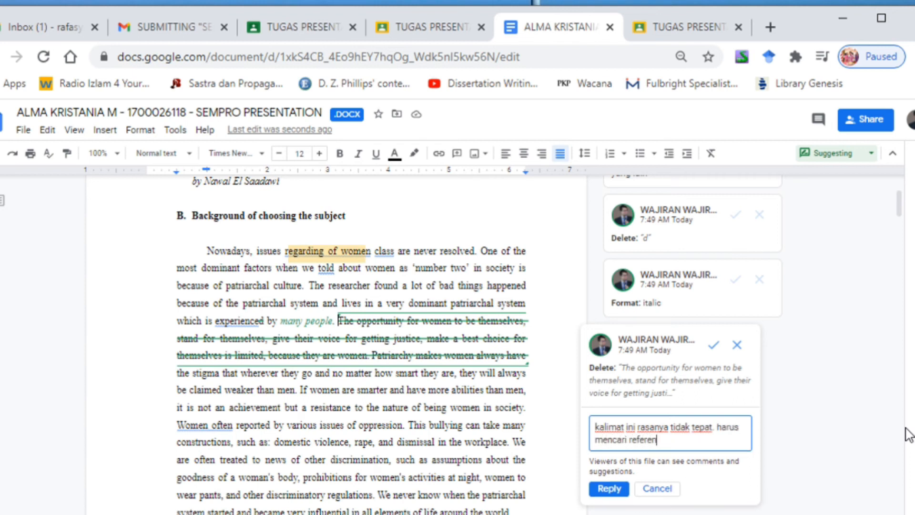
type("si yang tepat.")
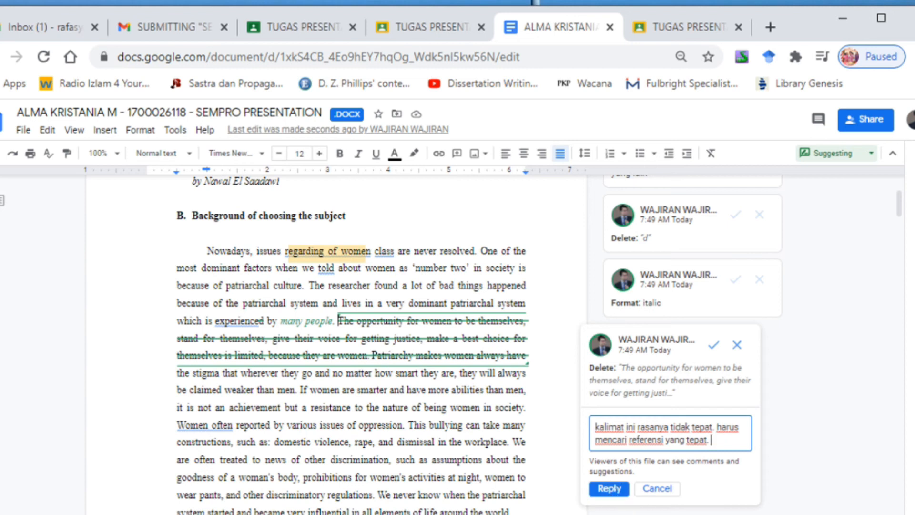
left_click(658, 489)
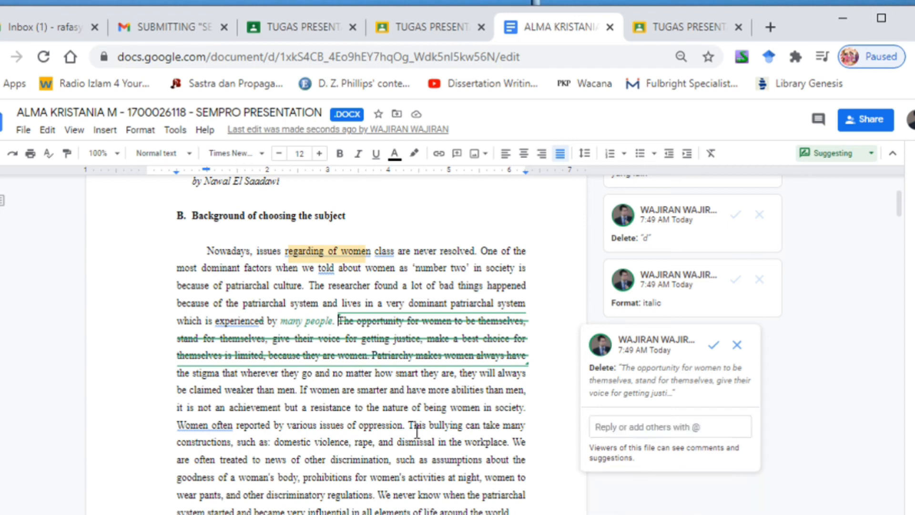
Step: Look over the background section together with the comment and suggestions attached to it
left_click(404, 440)
scroll(405, 436, "up", 2)
scroll(407, 431, "down", 9)
scroll(408, 431, "down", 3)
scroll(409, 431, "up", 7)
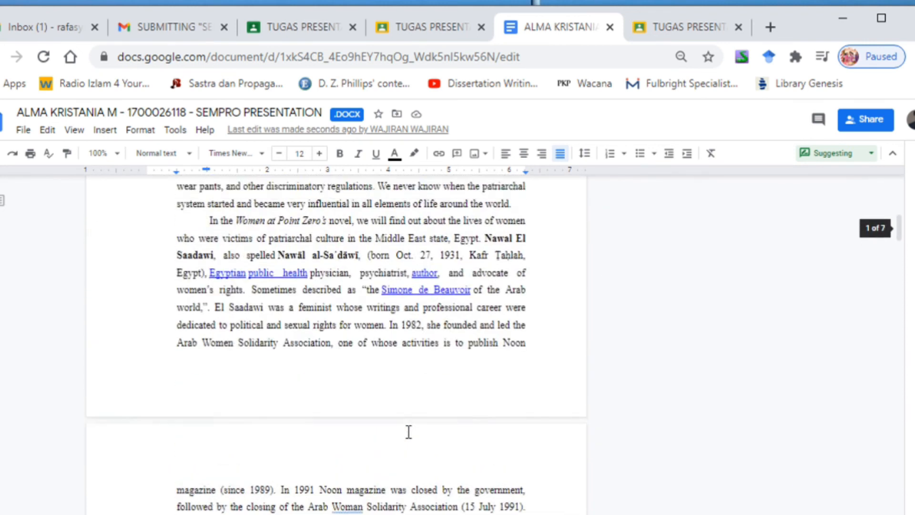
scroll(581, 355, "up", 5)
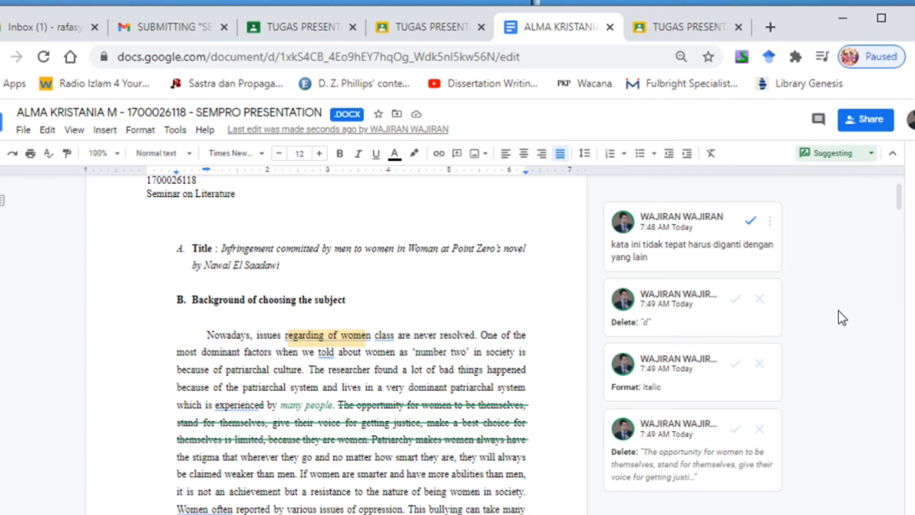
scroll(365, 400, "down", 1)
scroll(380, 396, "down", 5)
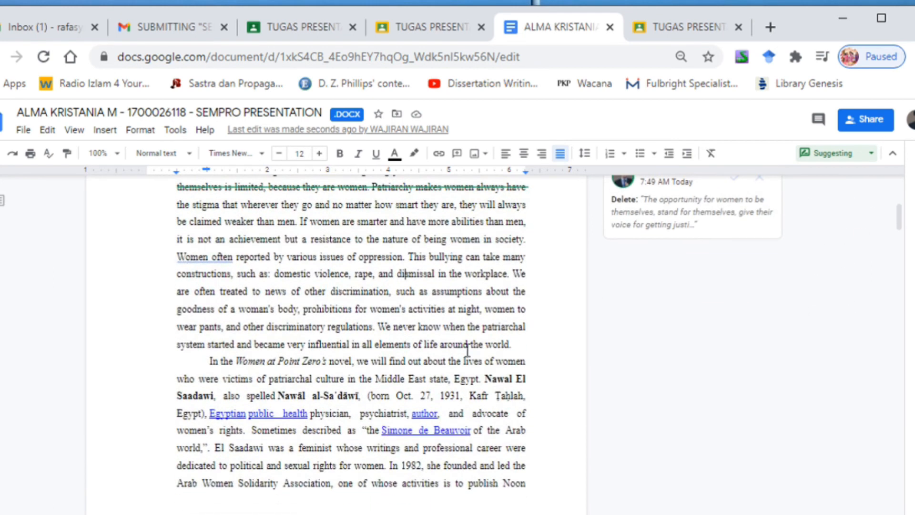
scroll(477, 346, "up", 5)
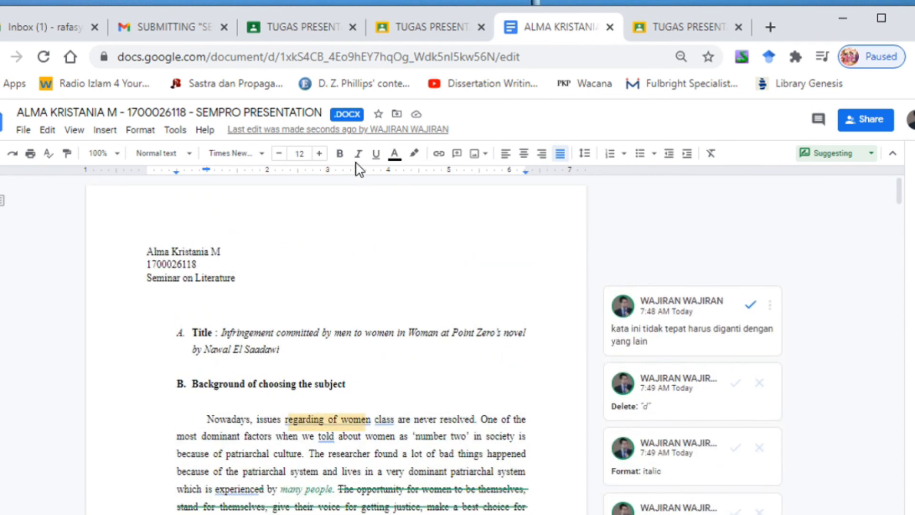
scroll(429, 433, "down", 5)
scroll(429, 433, "down", 2)
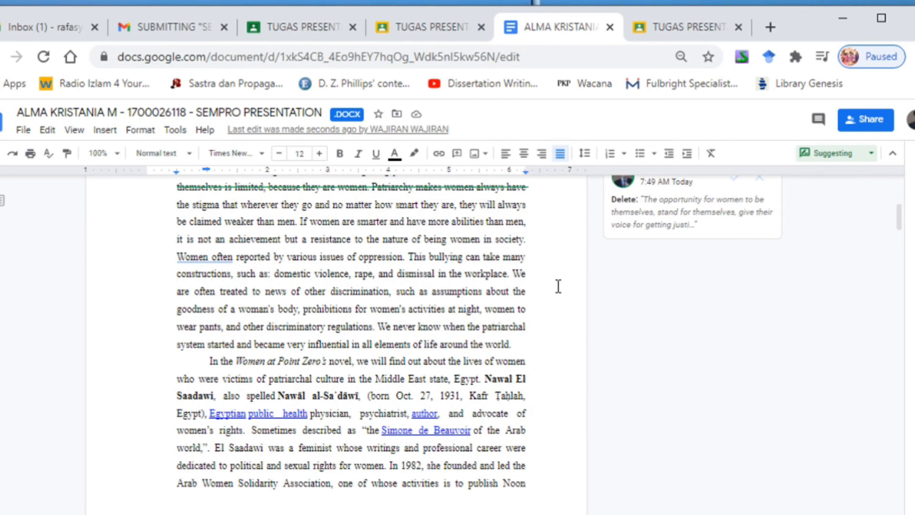
Step: Suggest bold formatting for "prohibitions" and "activities" near the end of the first background paragraph
key("shift+Right")
key("shift+Right")
key("shift+Right")
key("shift+Right")
key("shift+Right")
key("shift+Right")
key("shift+Right")
key("shift+Right")
key("shift+Right")
key("shift+Right")
key("shift+Right")
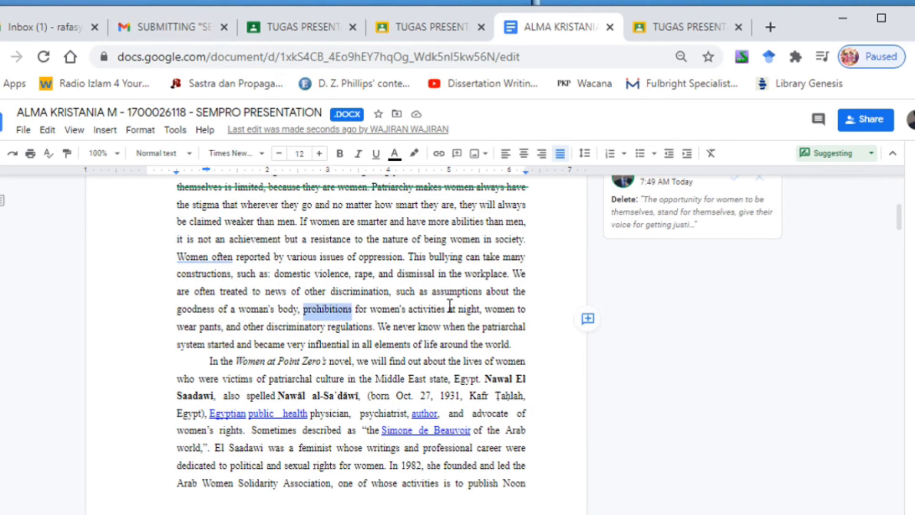
key("ctrl+b")
left_click_drag(409, 309, 447, 309)
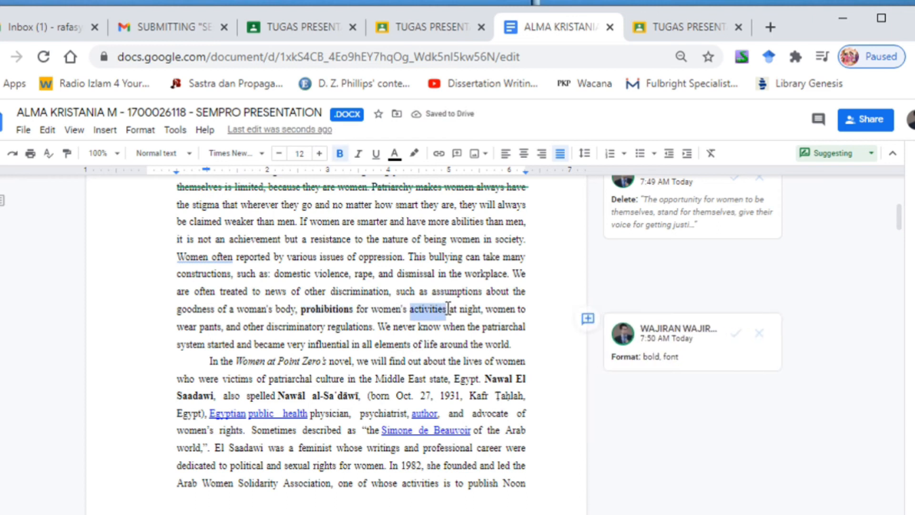
left_click(342, 155)
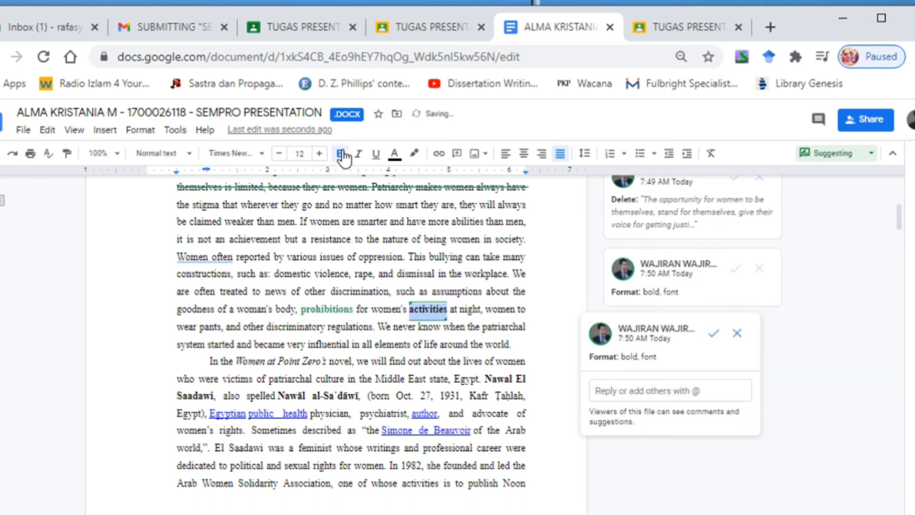
Step: Suggest underlining the second background paragraph's text from "victims of patriarchal culture" through "Nawal El"
left_click(481, 360)
left_click_drag(236, 378, 536, 376)
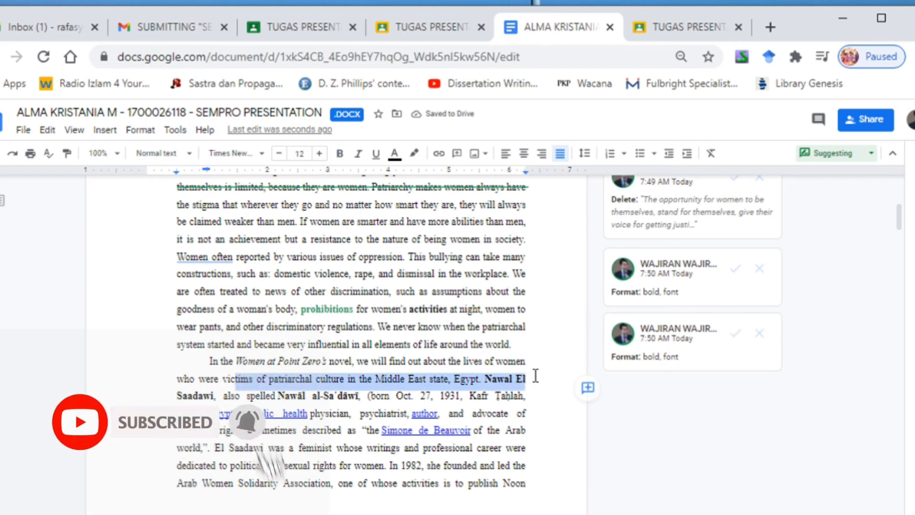
key("ctrl+u")
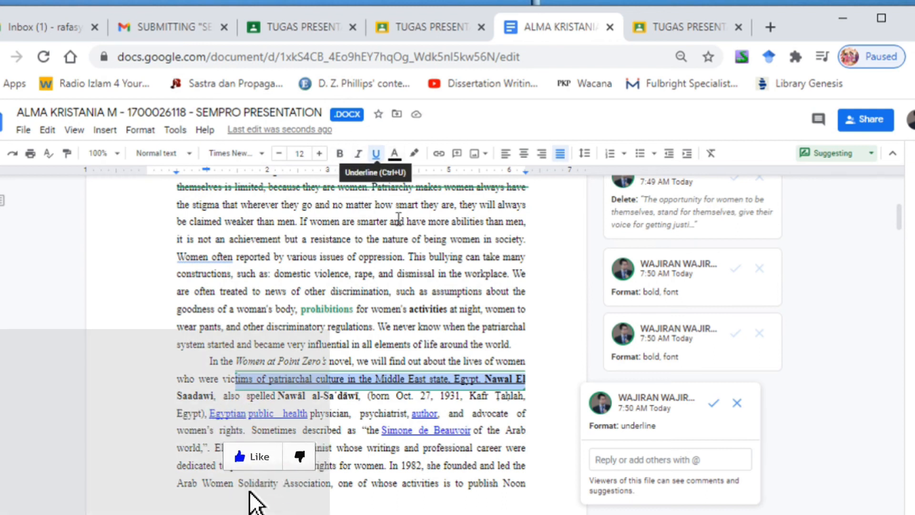
Step: Check who the document is shared with and which contacts can be added, and leave the sharing settings unchanged
scroll(406, 263, "up", 8)
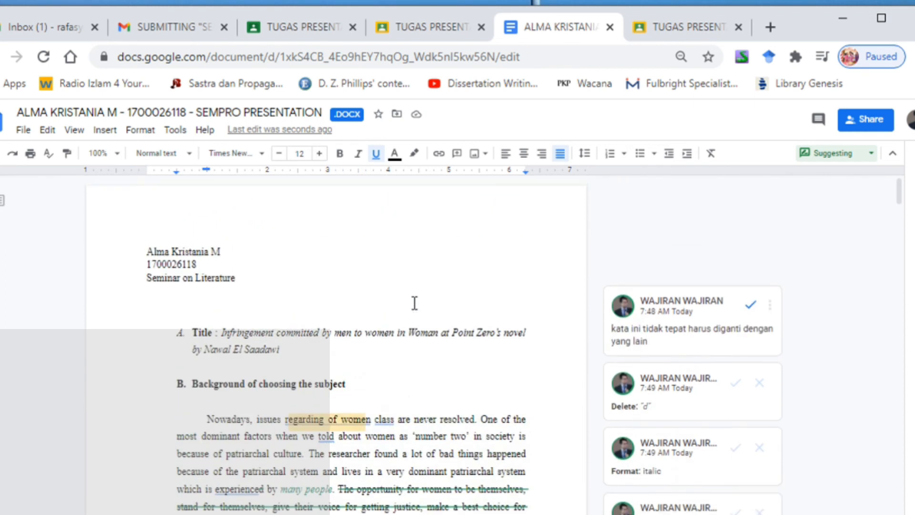
scroll(475, 292, "down", 3)
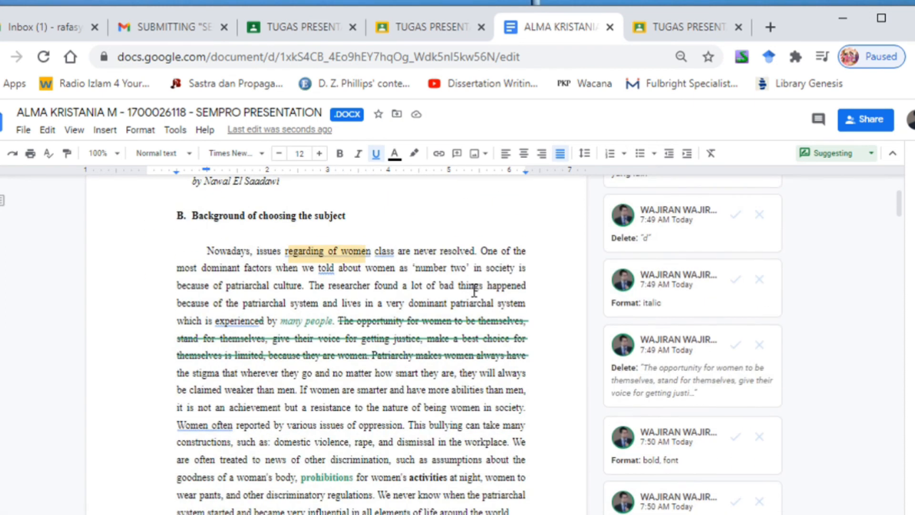
scroll(474, 291, "down", 10)
scroll(476, 291, "up", 10)
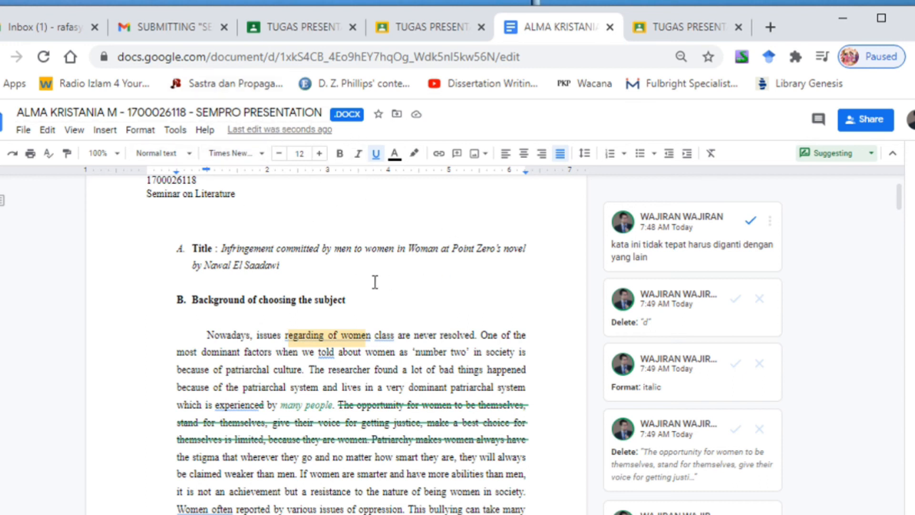
scroll(457, 337, "down", 7)
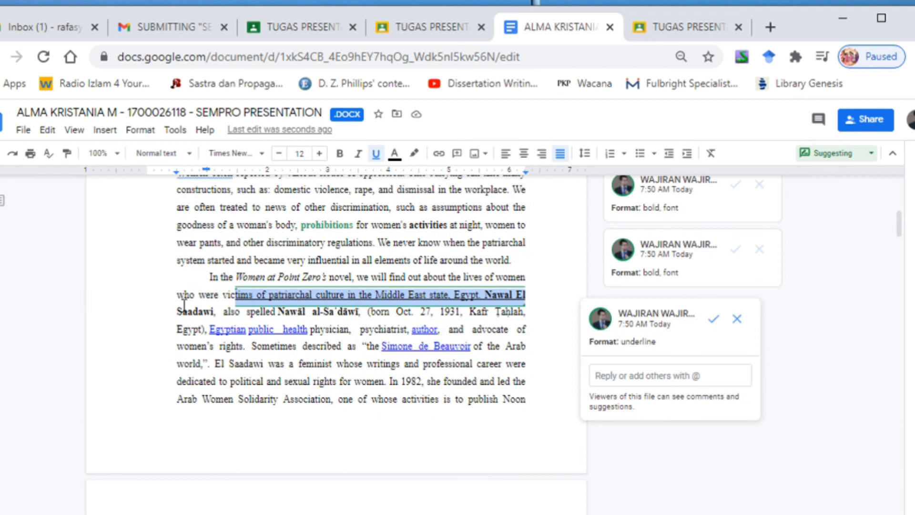
left_click(866, 119)
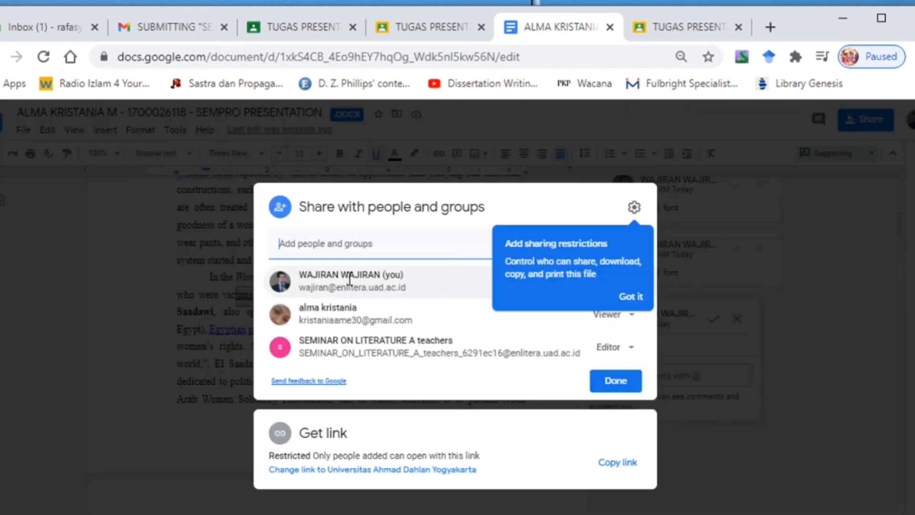
left_click(336, 246)
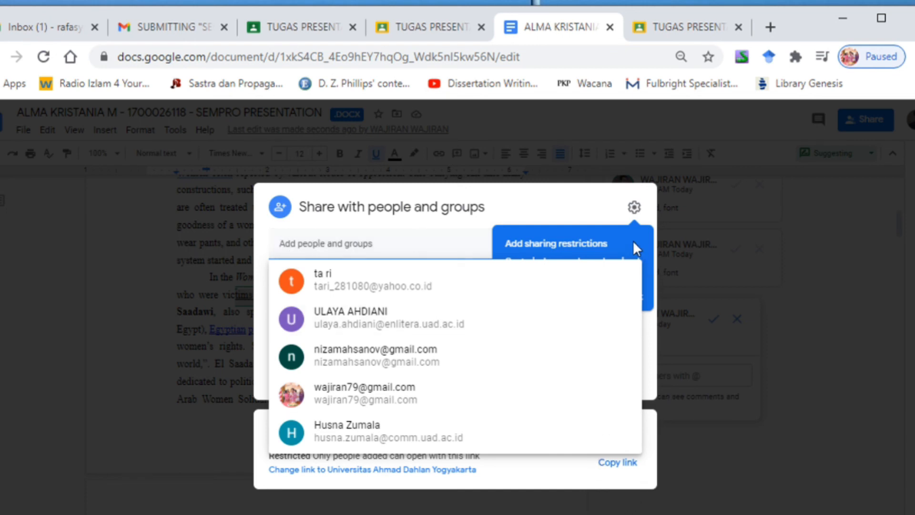
left_click(775, 385)
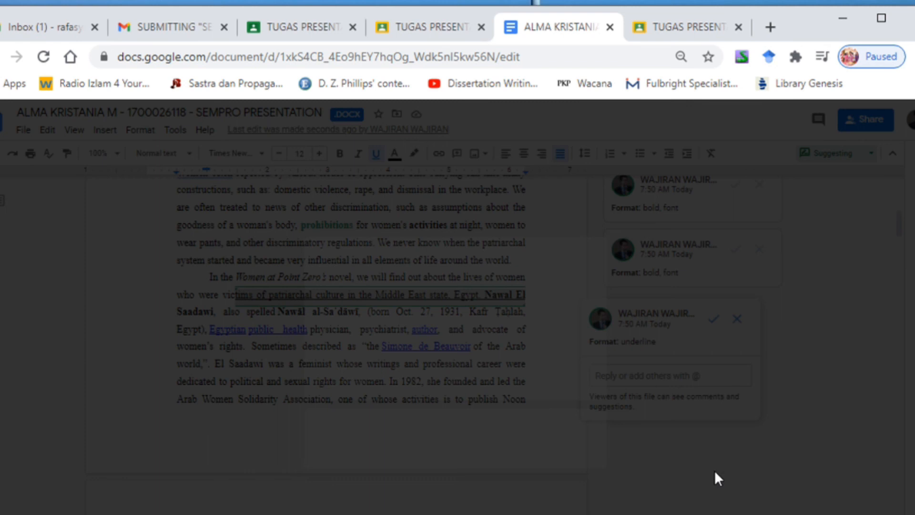
Step: Look over the corrections once more, close the document, and return to the student's submission in Google Classroom
scroll(370, 277, "up", 7)
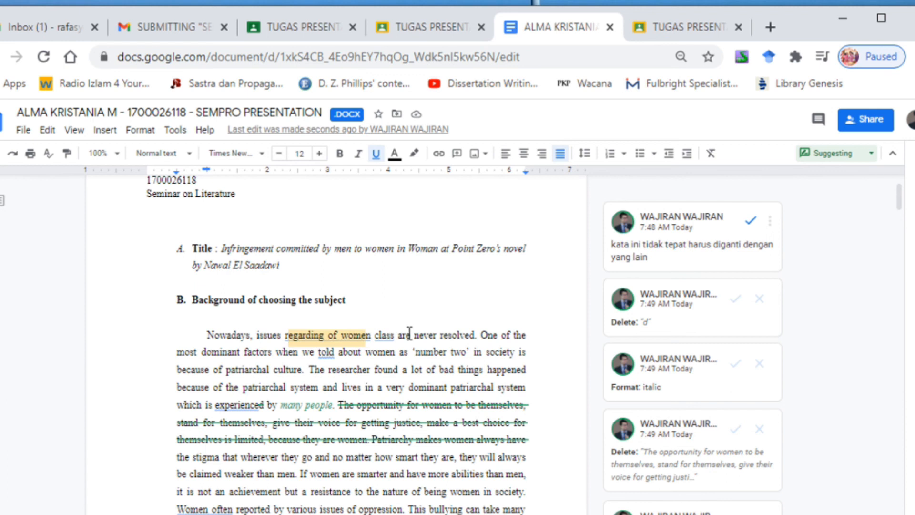
scroll(382, 329, "up", 2)
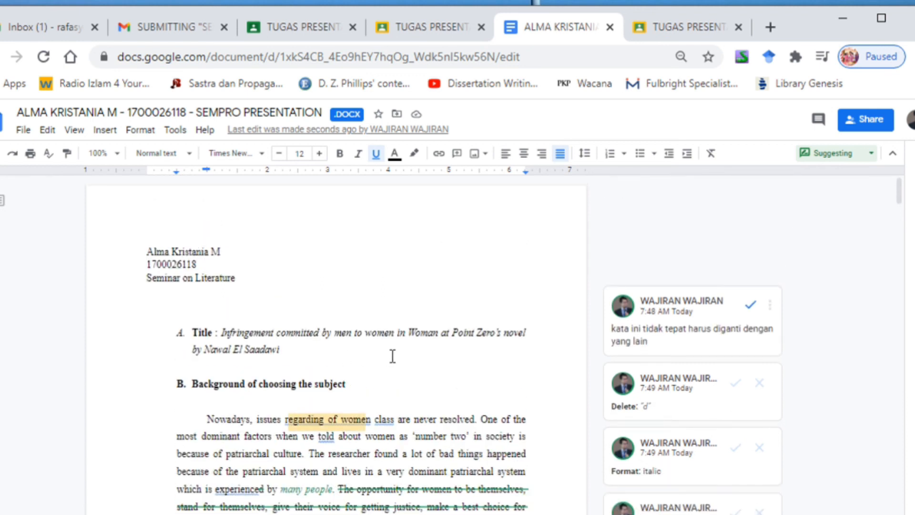
scroll(424, 305, "down", 5)
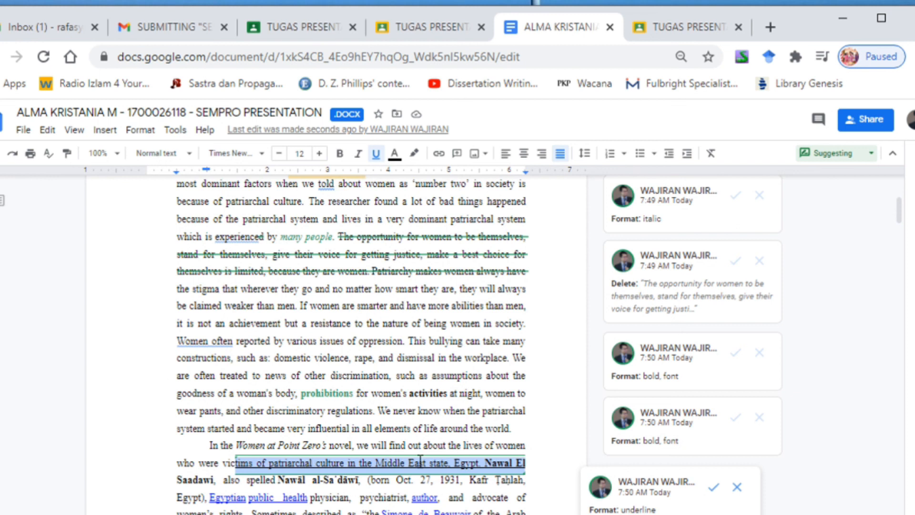
left_click(426, 30)
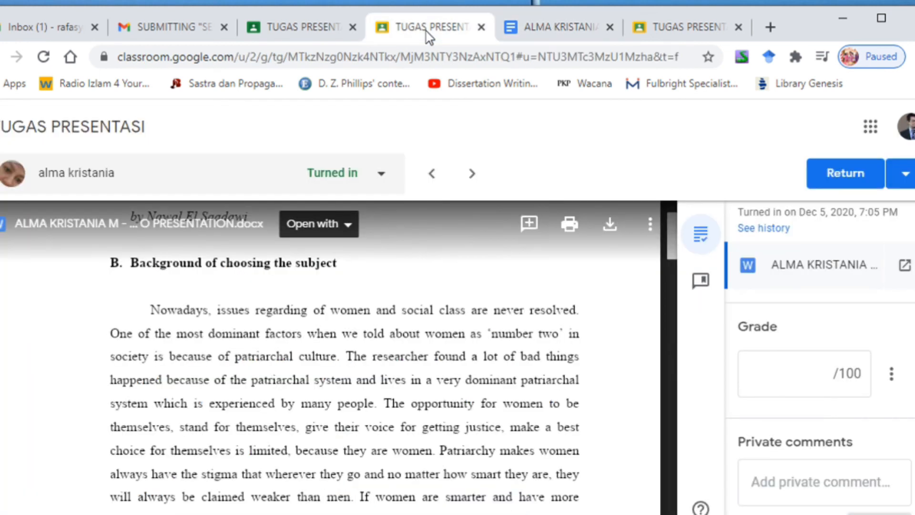
left_click(576, 28)
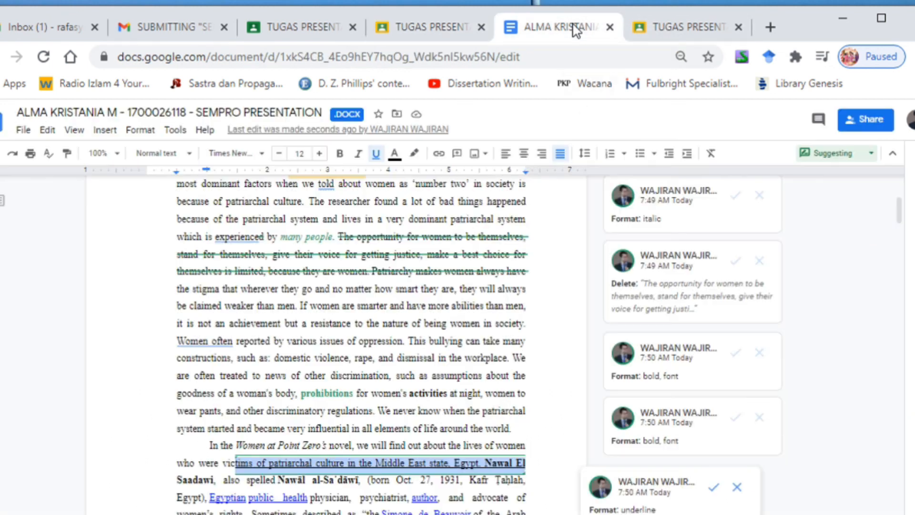
left_click(610, 27)
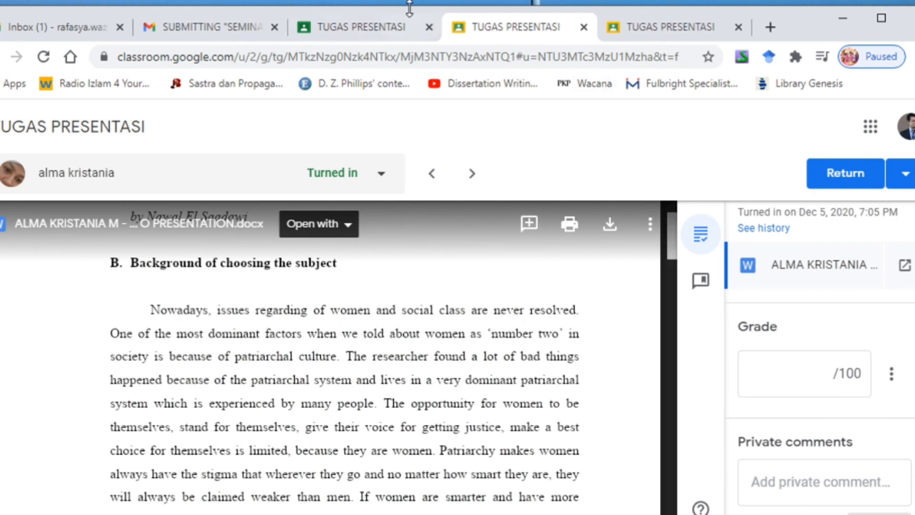
Step: Return to the assignment's student work overview and reopen the student's turned-in SEMPRO PRESENTATION document from there
left_click(391, 27)
scroll(639, 288, "down", 2)
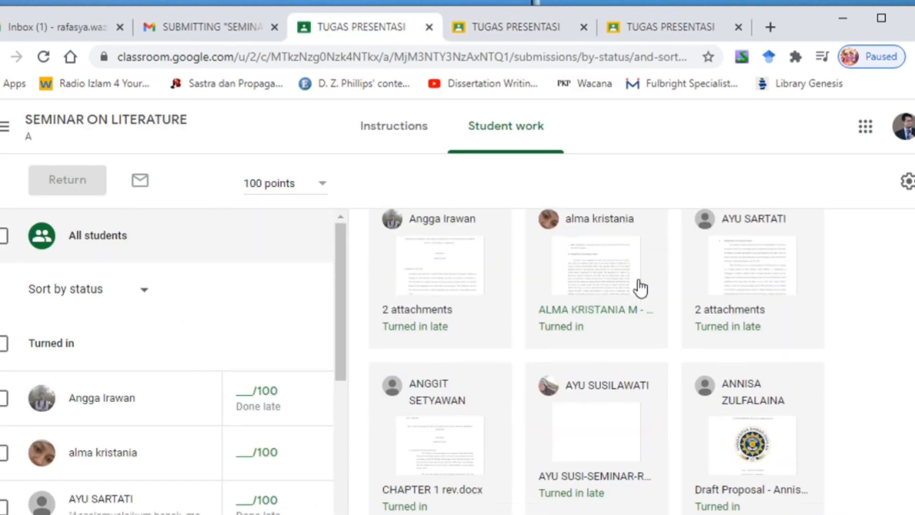
left_click(611, 239)
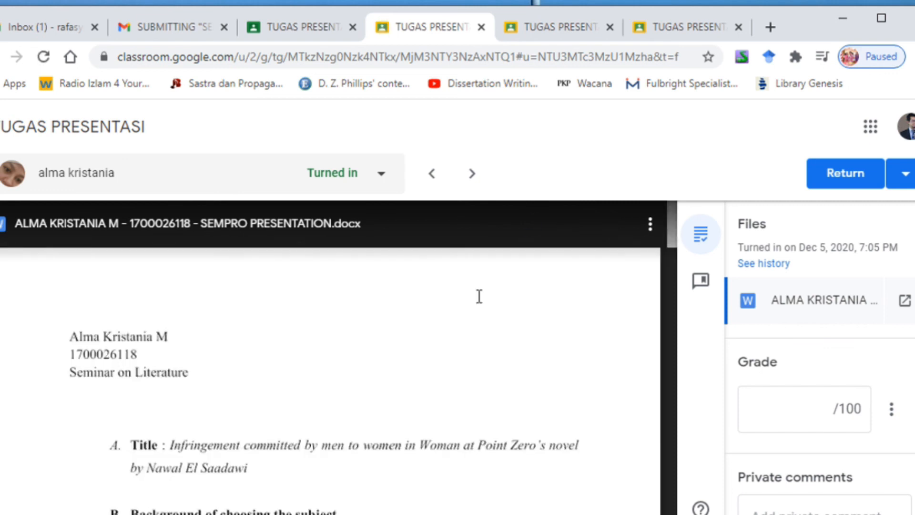
Step: Examine the comment and suggested edits in the submission preview, from the title through the second background paragraph
scroll(479, 296, "down", 5)
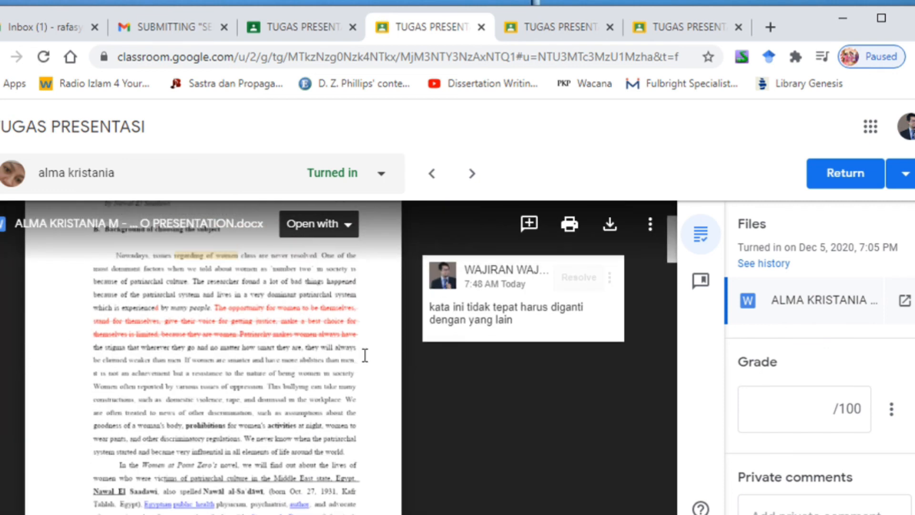
scroll(209, 318, "up", 2)
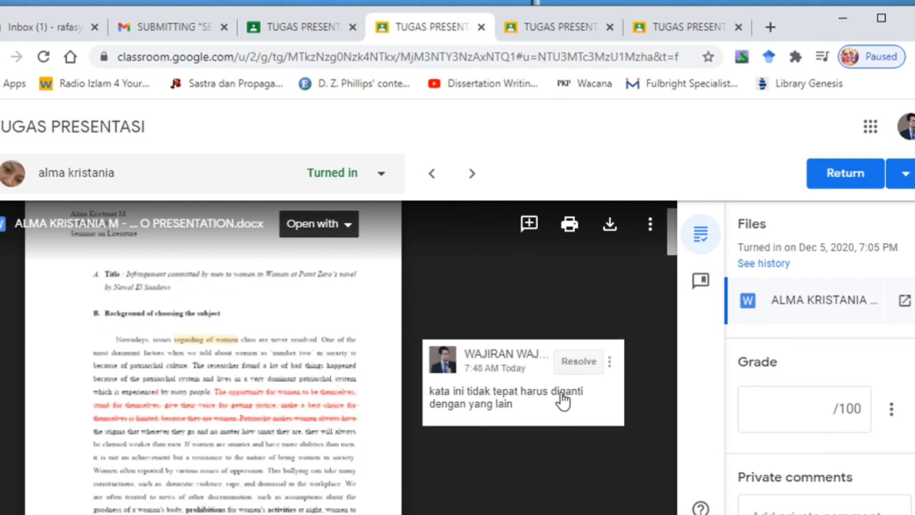
scroll(515, 401, "up", 2)
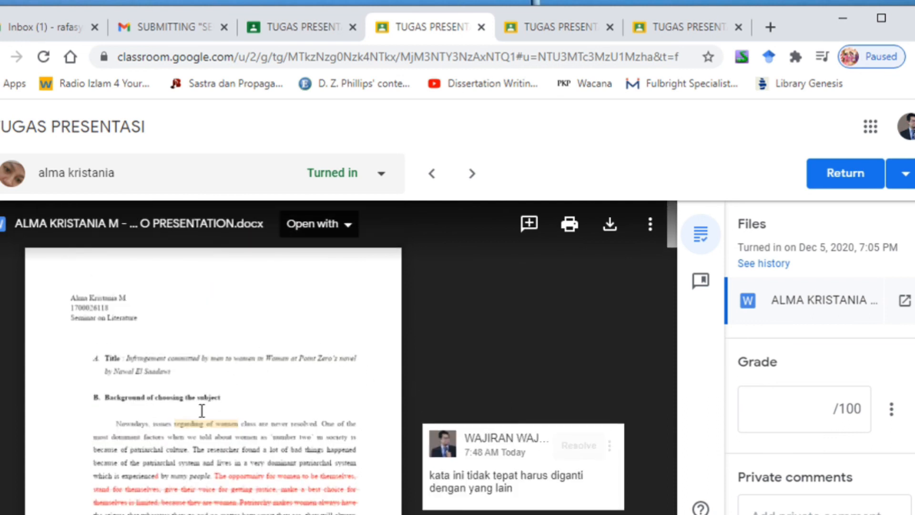
scroll(315, 403, "down", 4)
scroll(315, 401, "up", 2)
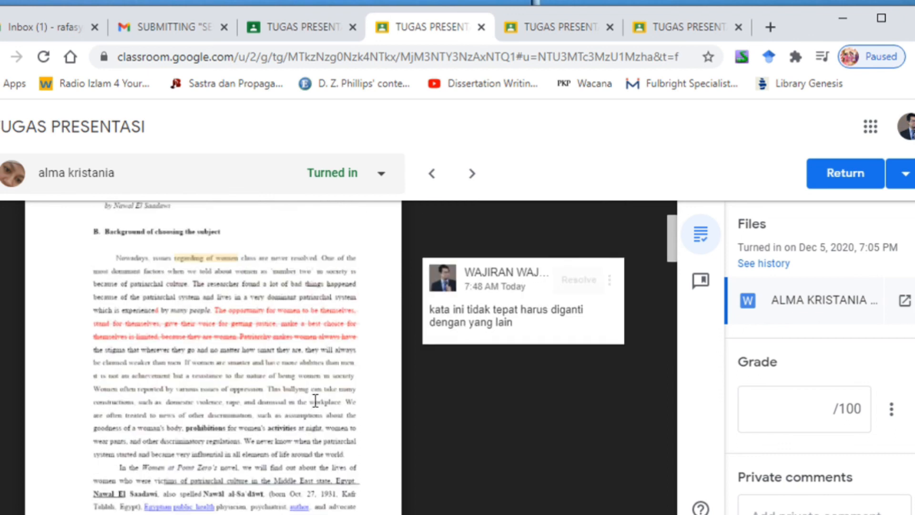
scroll(315, 400, "up", 3)
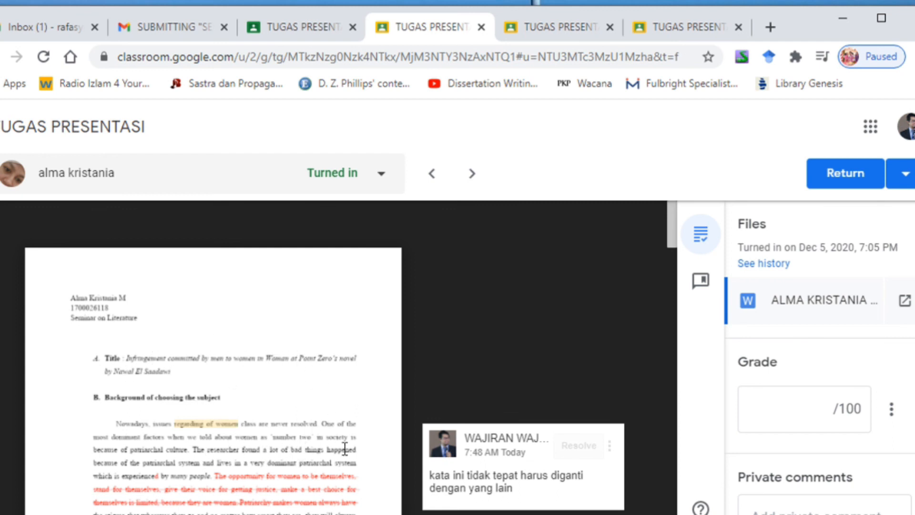
scroll(366, 442, "down", 5)
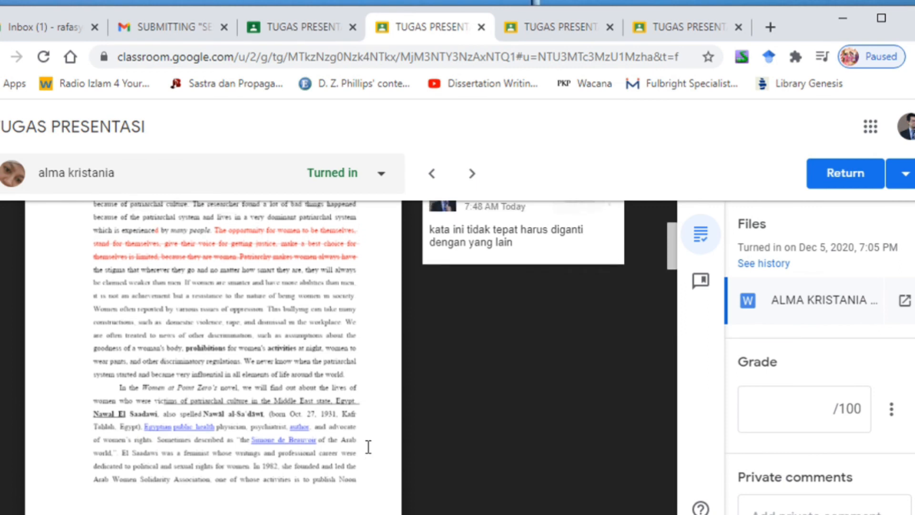
scroll(368, 446, "up", 3)
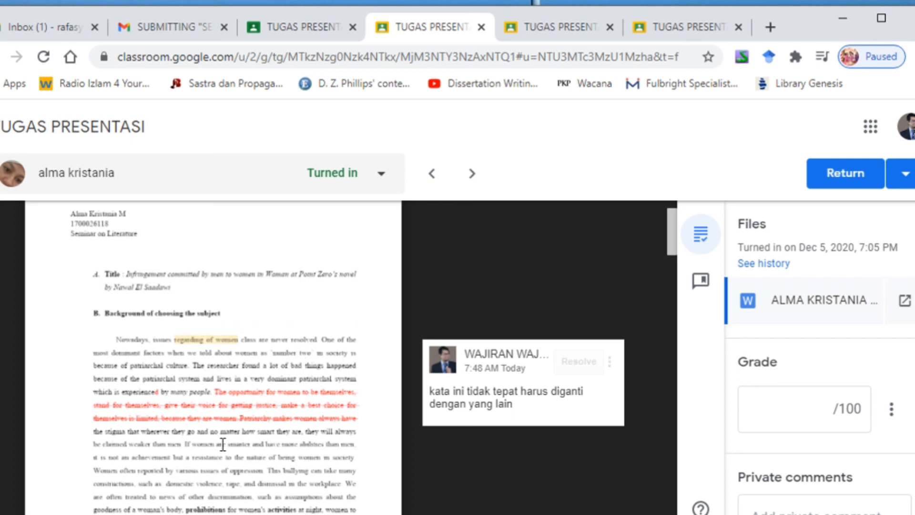
scroll(300, 407, "up", 3)
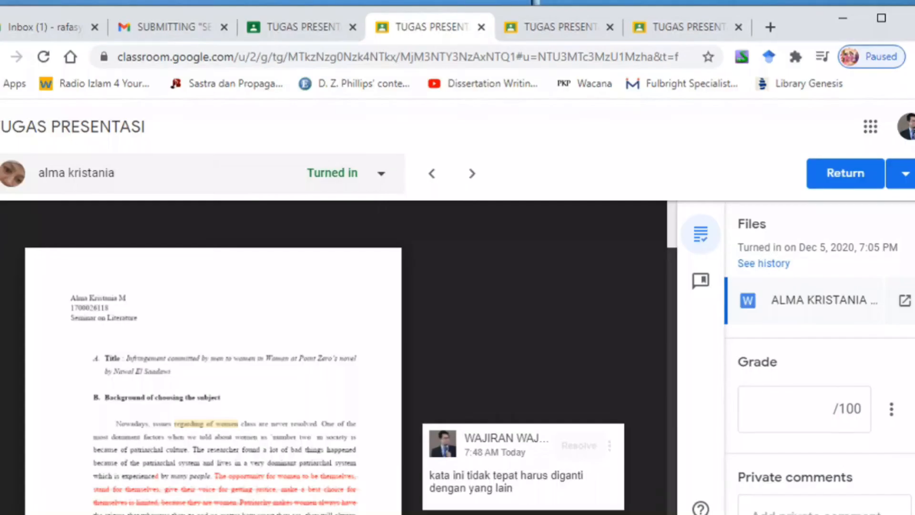
mouse_move(520, 514)
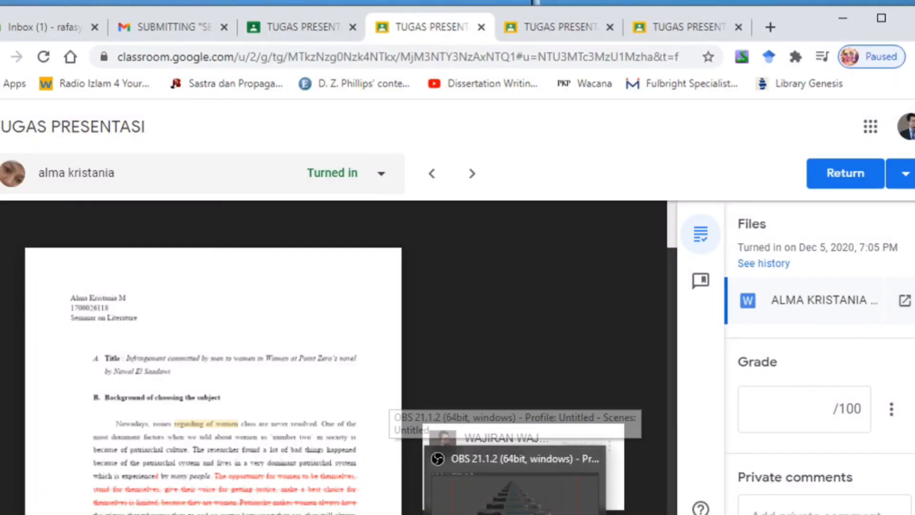
left_click(584, 510)
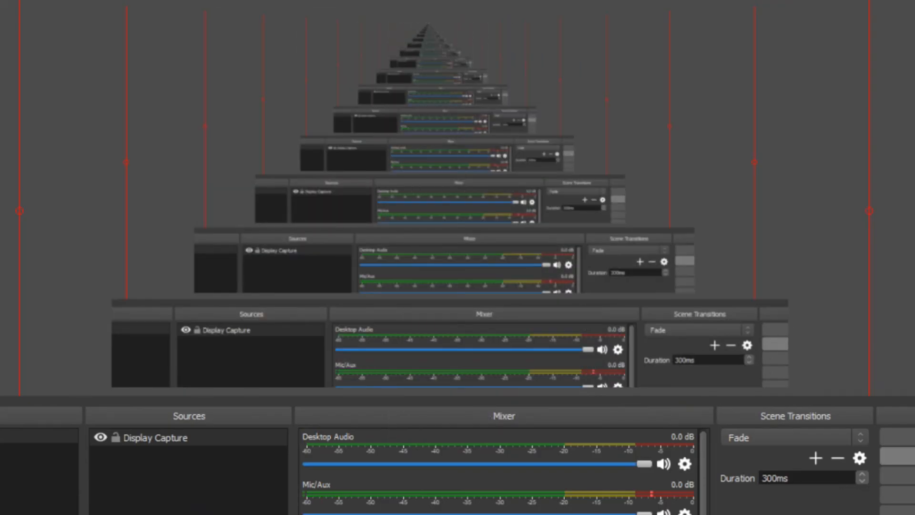